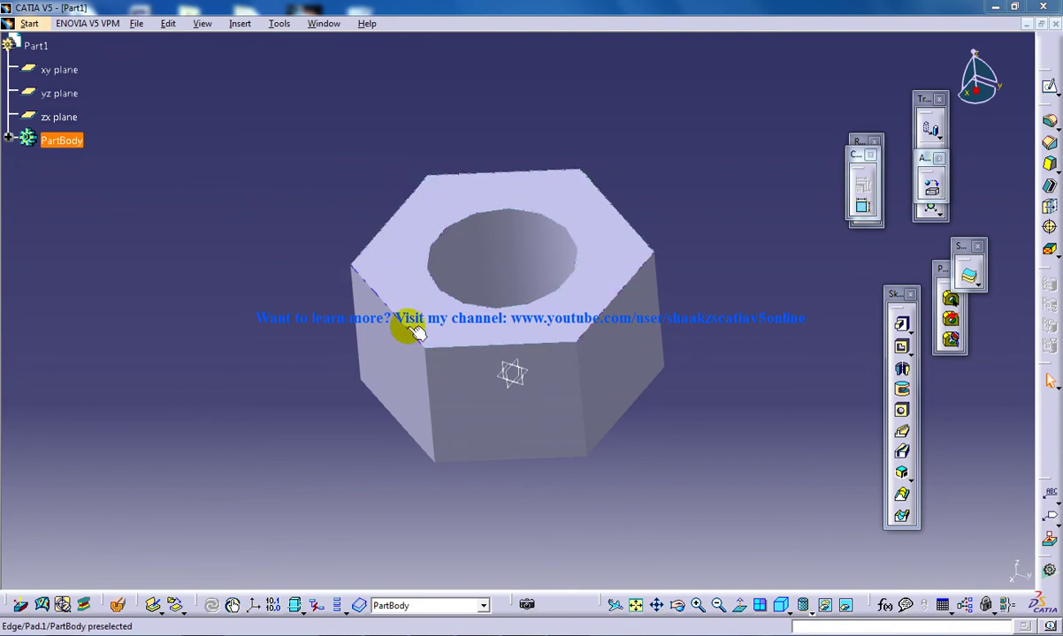
Load the Generative Shape Design workbench from the Start > Shape menu
left_click(207, 99)
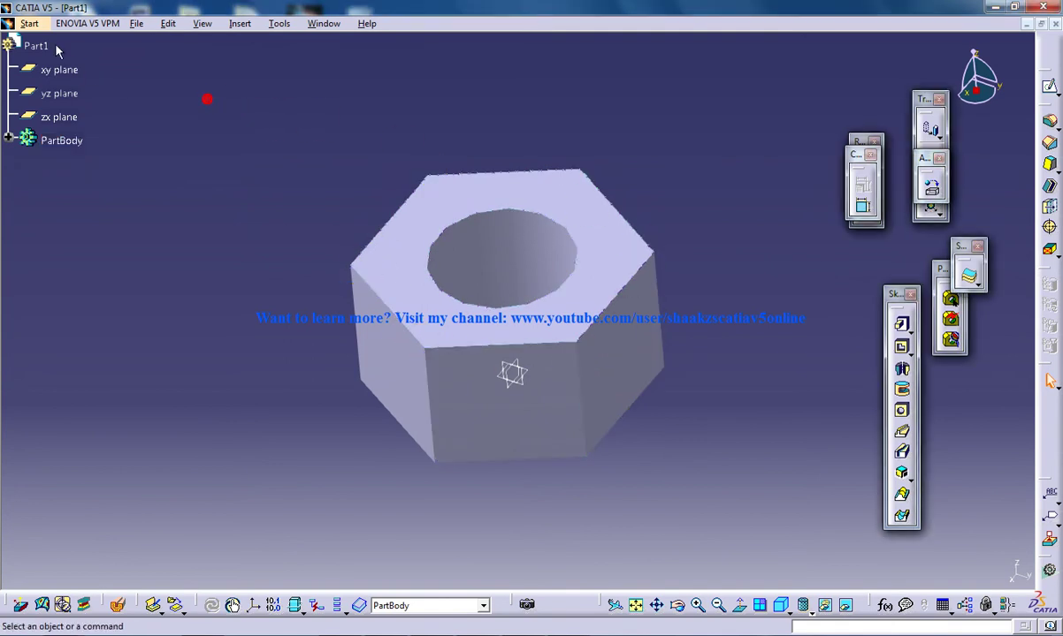
left_click(18, 22)
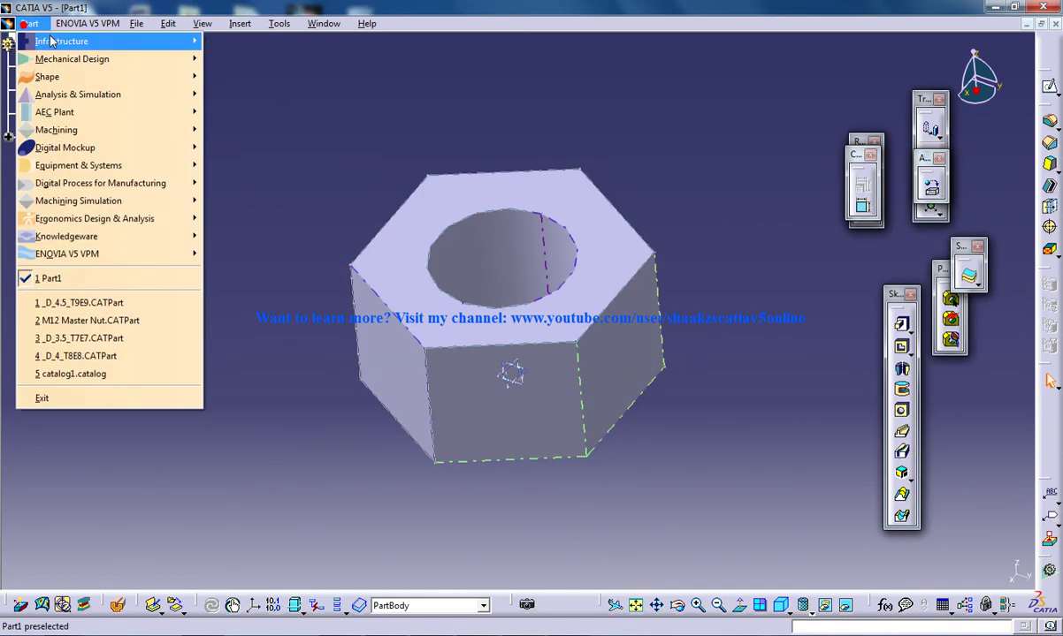
left_click(139, 60)
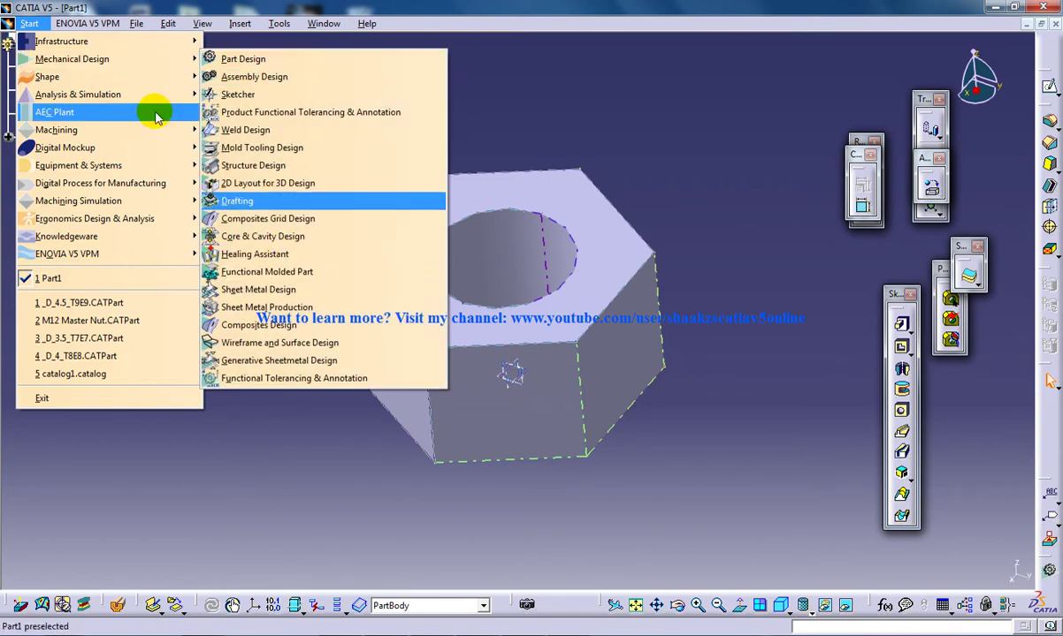
left_click(163, 79)
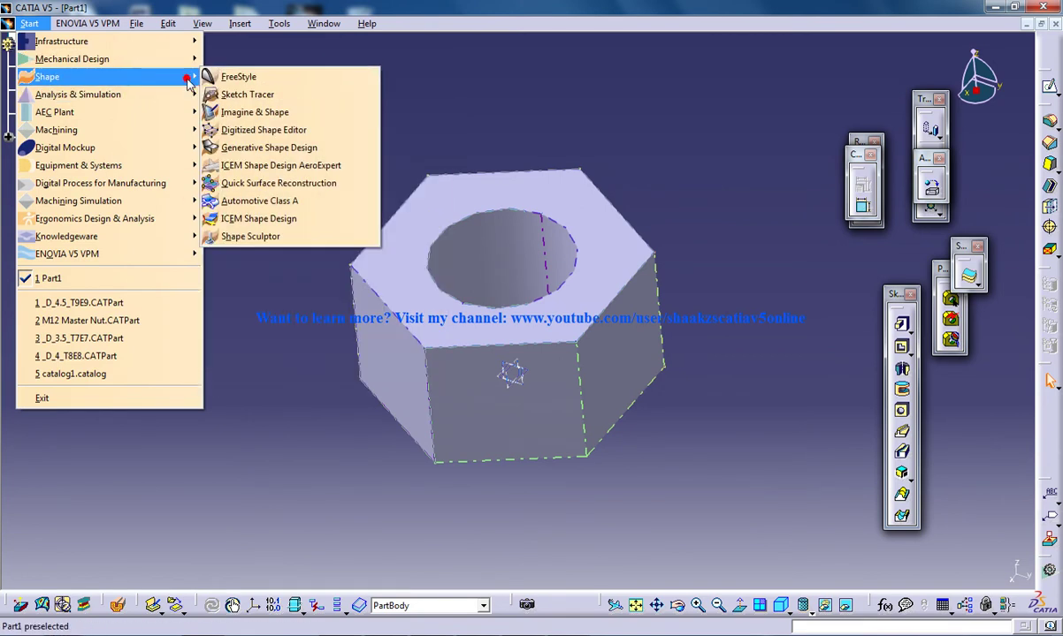
left_click(265, 148)
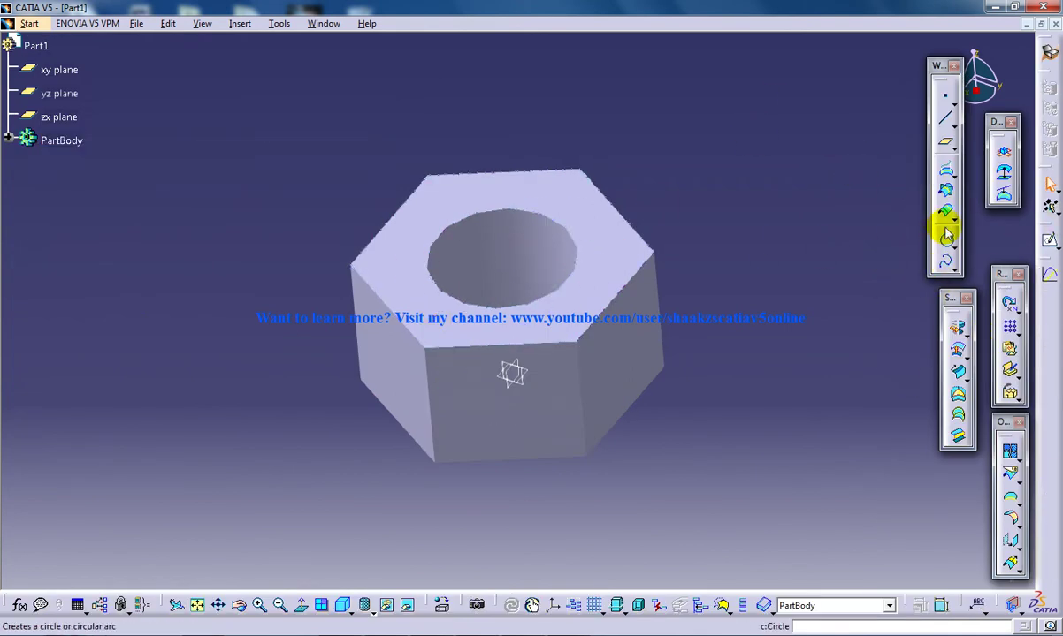
On the nut's top face, sketch a circle centred on the origin around the hole
left_click(1050, 238)
left_click(566, 270)
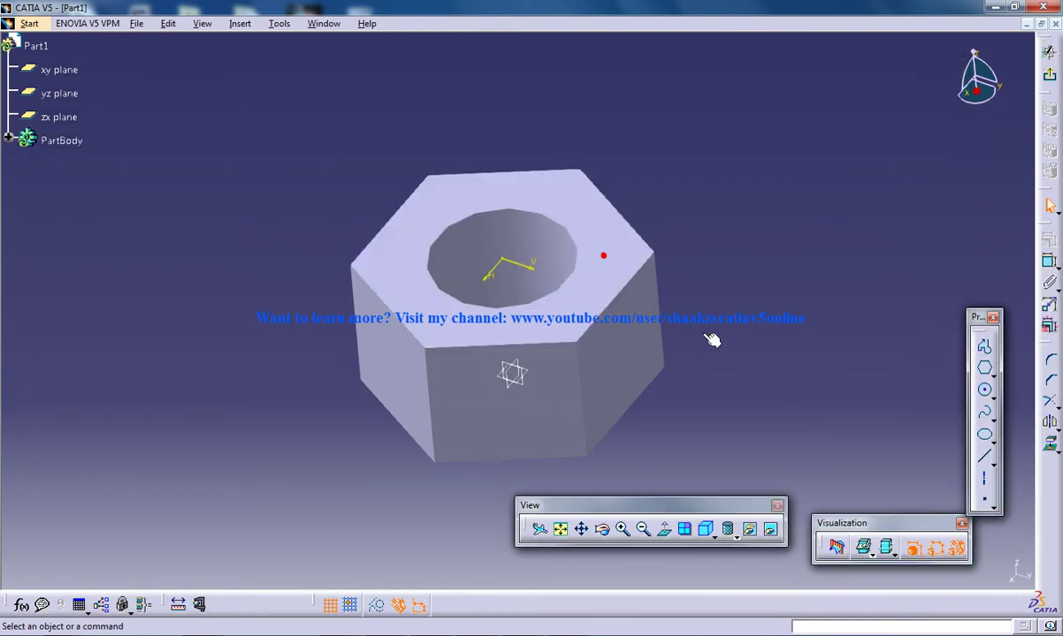
left_click(985, 392)
left_click(985, 391)
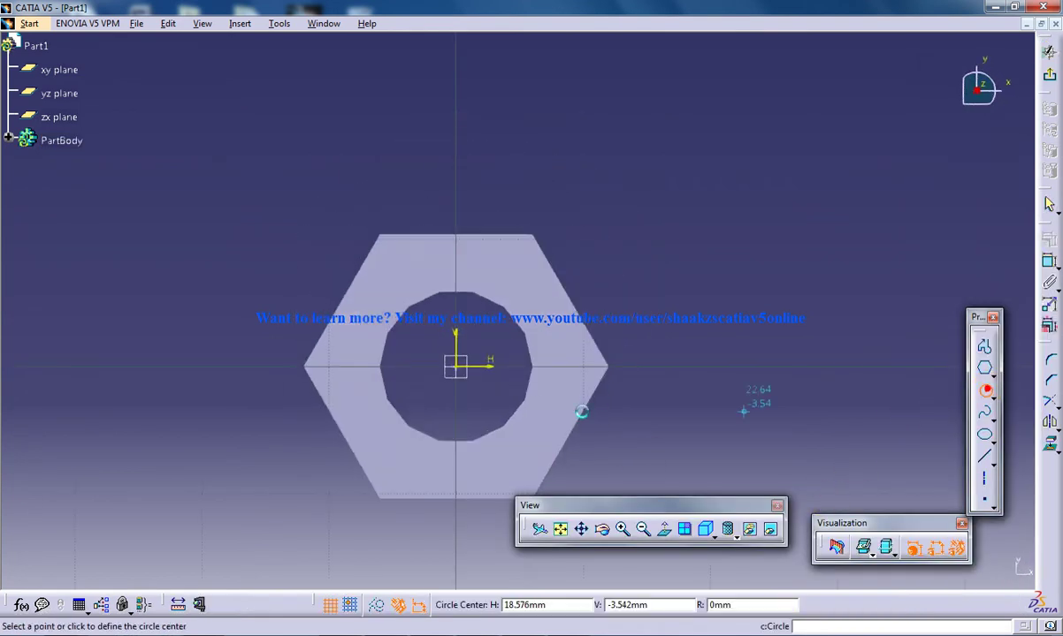
left_click(520, 273)
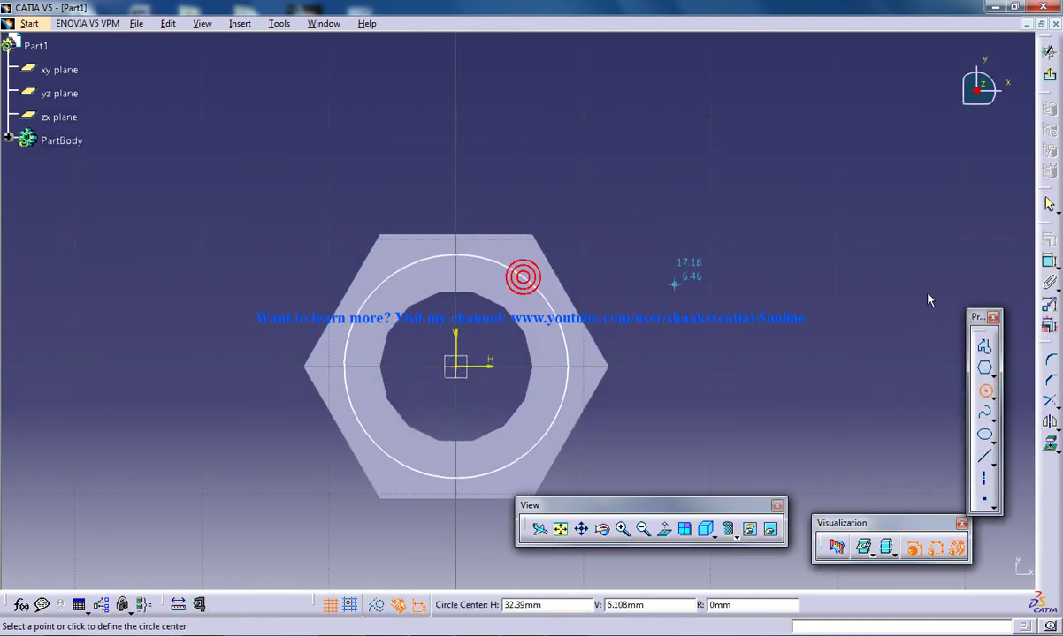
Make the circle tangent to a hexagon edge and exit the sketch
left_click(1050, 262)
left_click(556, 299)
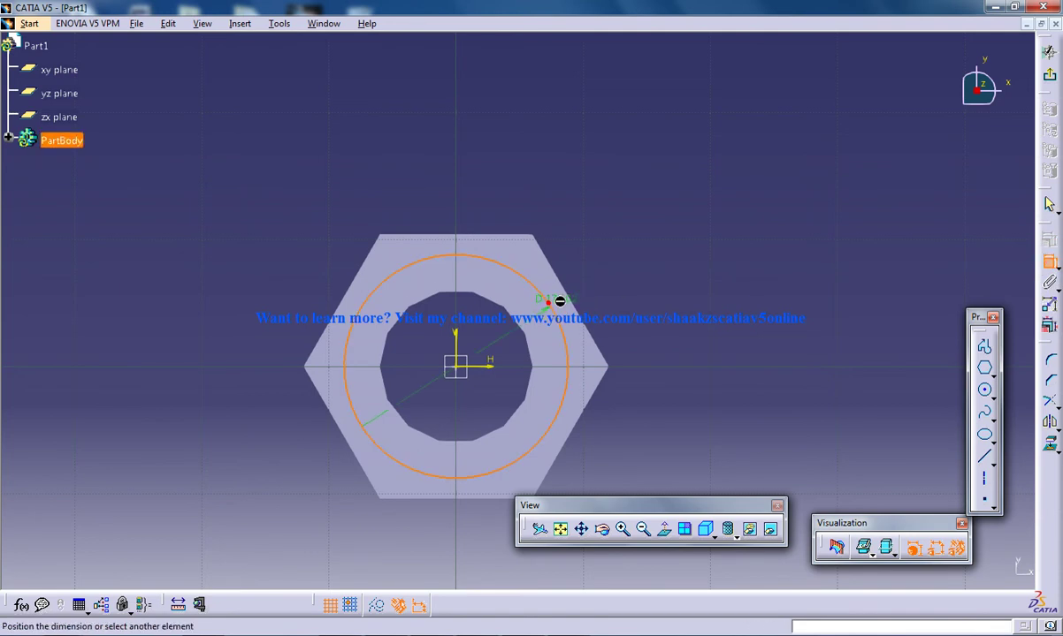
left_click(576, 300)
right_click(607, 304)
left_click(683, 375)
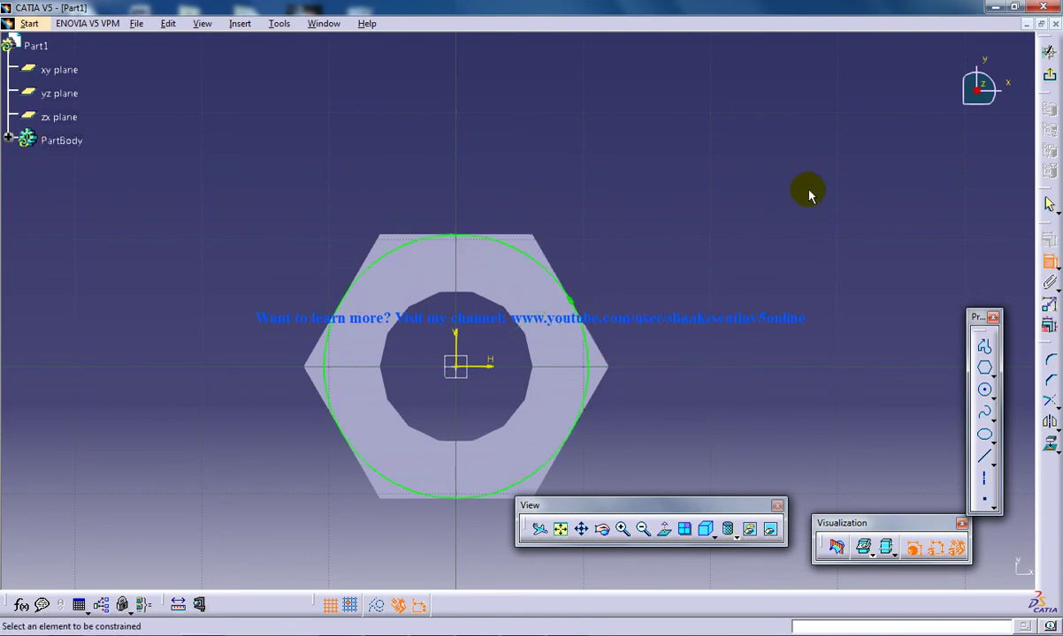
left_click(1048, 86)
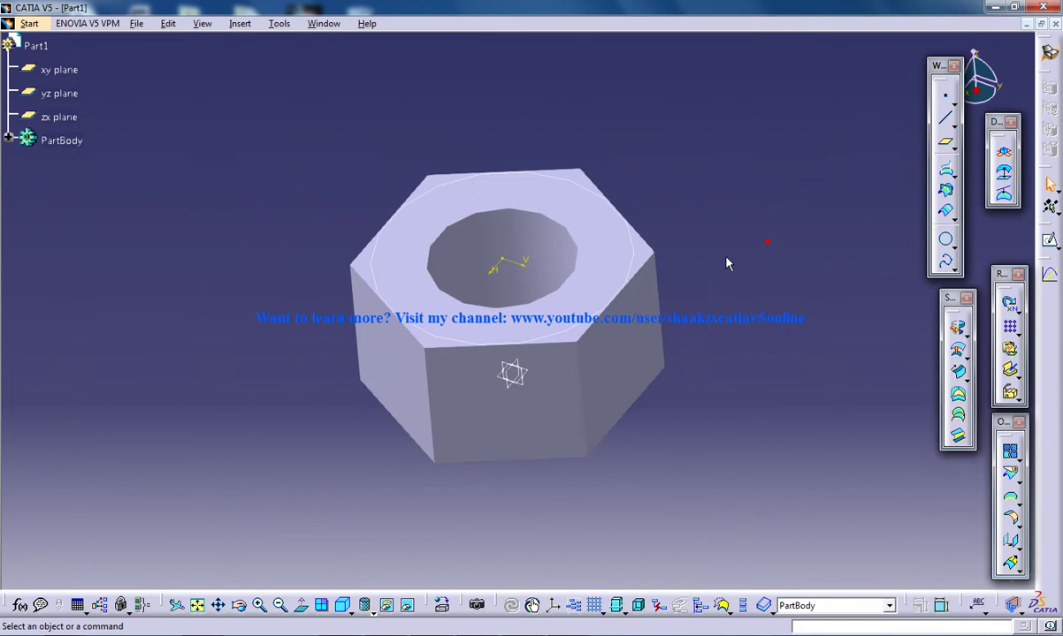
Orbit the nut to its side and select the zx plane for sketching
middle_click_drag(519, 411, 526, 246)
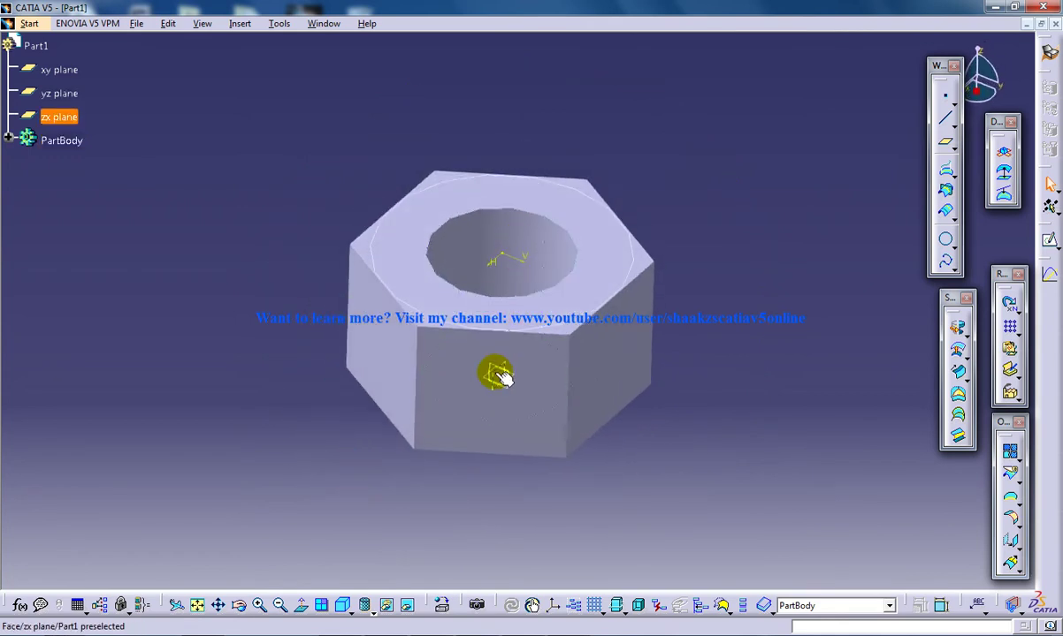
middle_click_drag(650, 403, 415, 325)
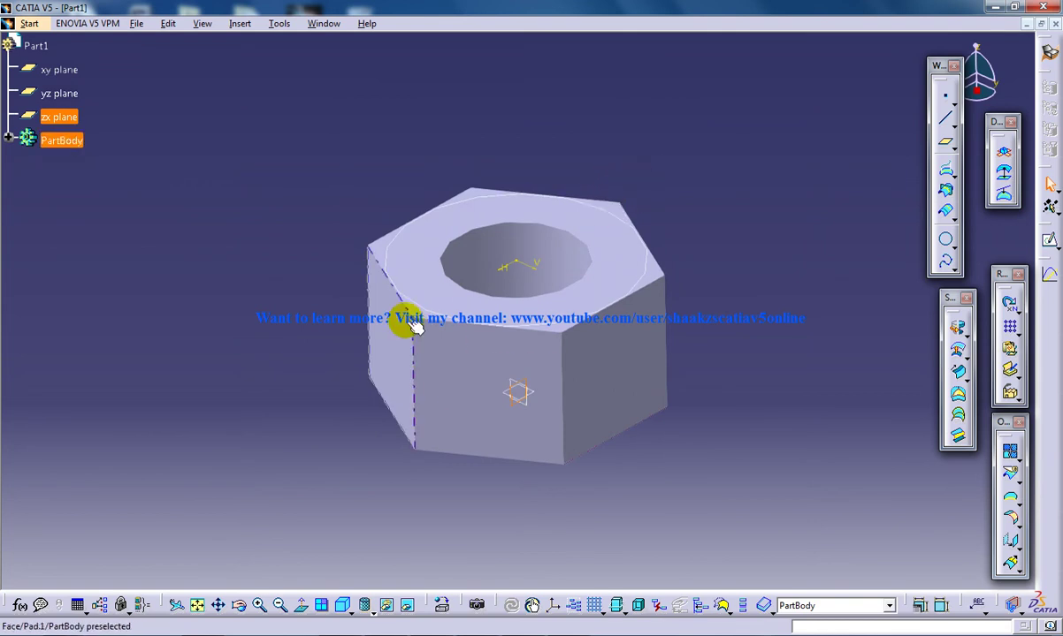
middle_click_drag(522, 388, 548, 419)
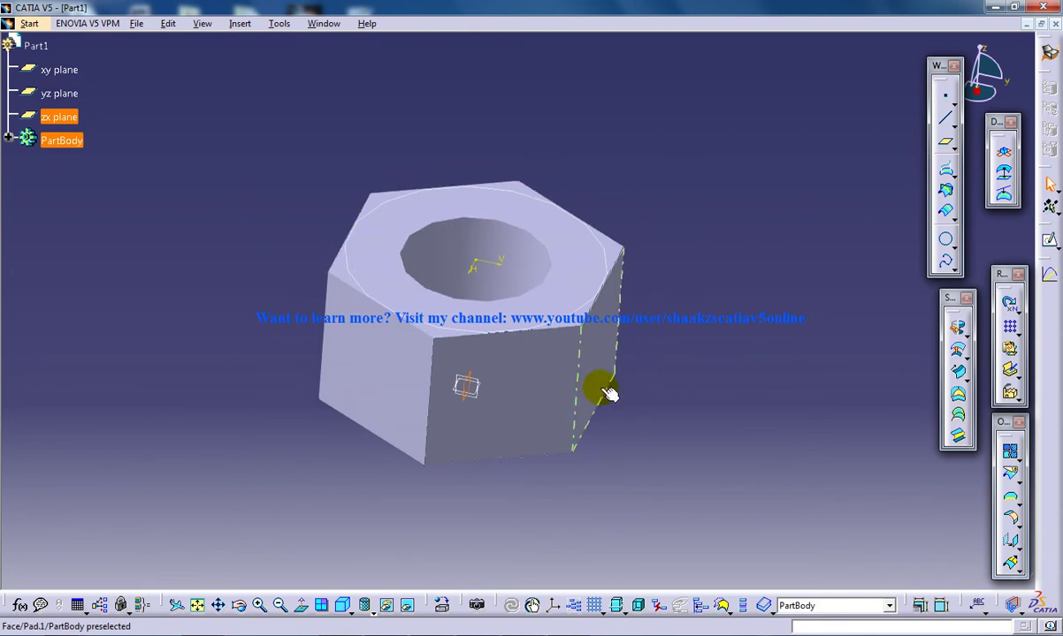
middle_click_drag(607, 391, 491, 434)
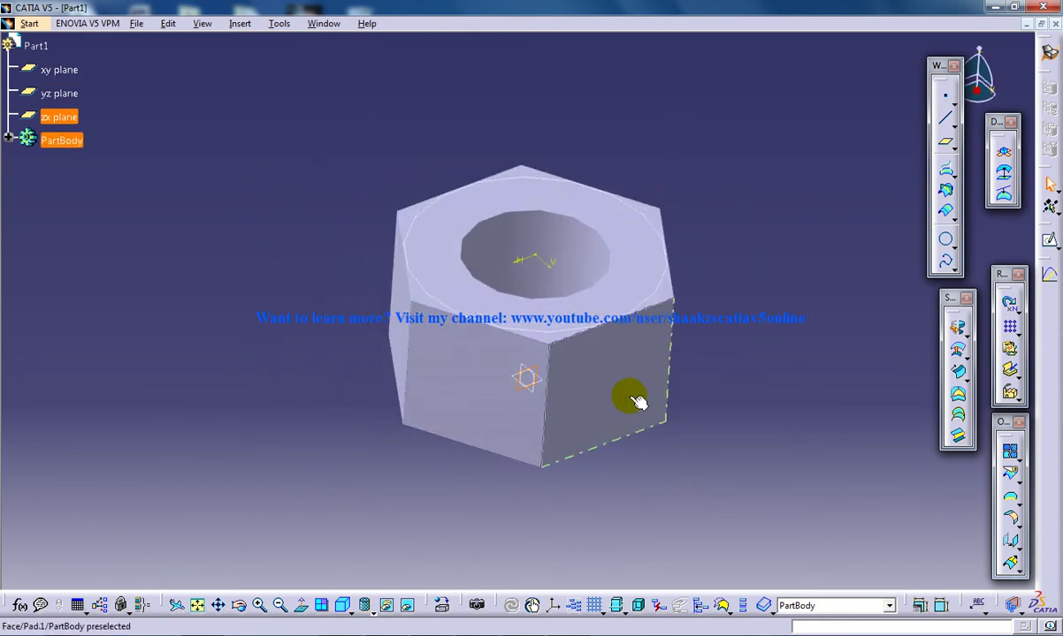
left_click(495, 423)
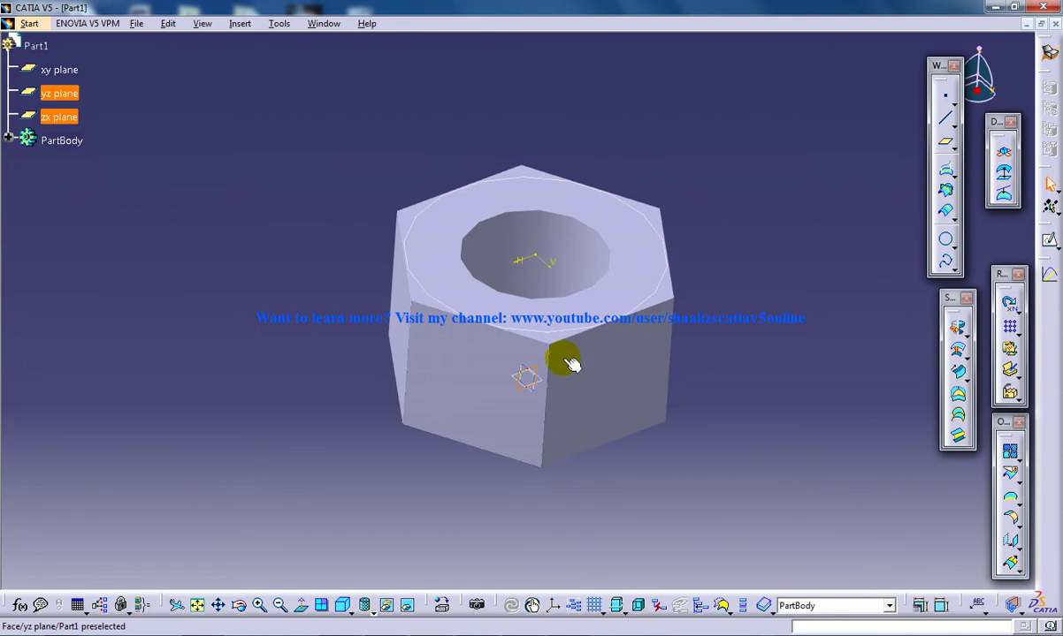
In a zx-plane sketch, draw a standard slanted line across the nut's top-left corner
left_click(1050, 238)
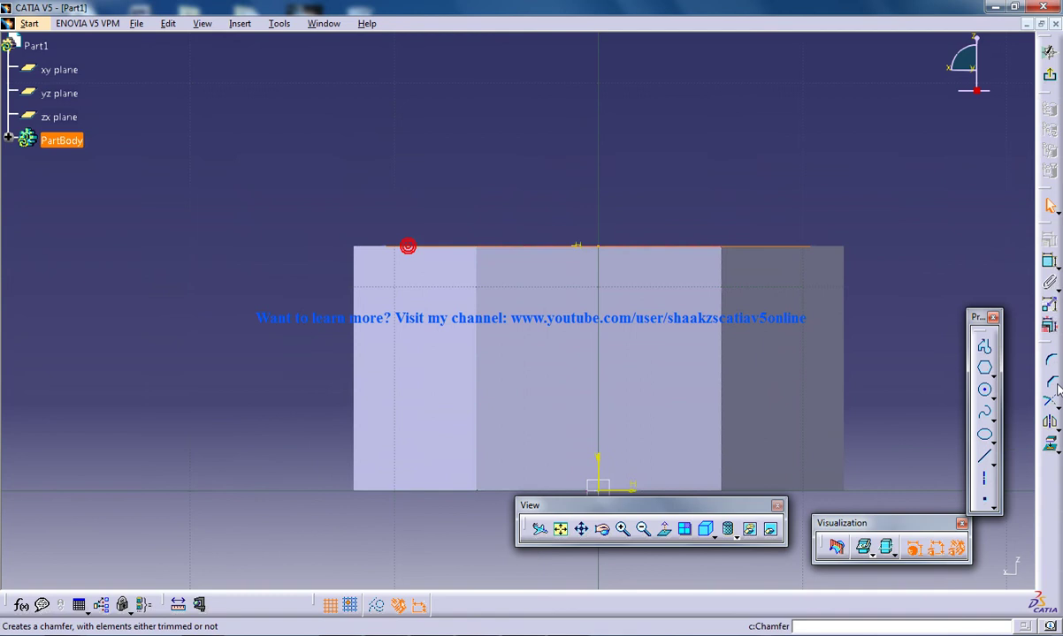
left_click(428, 246)
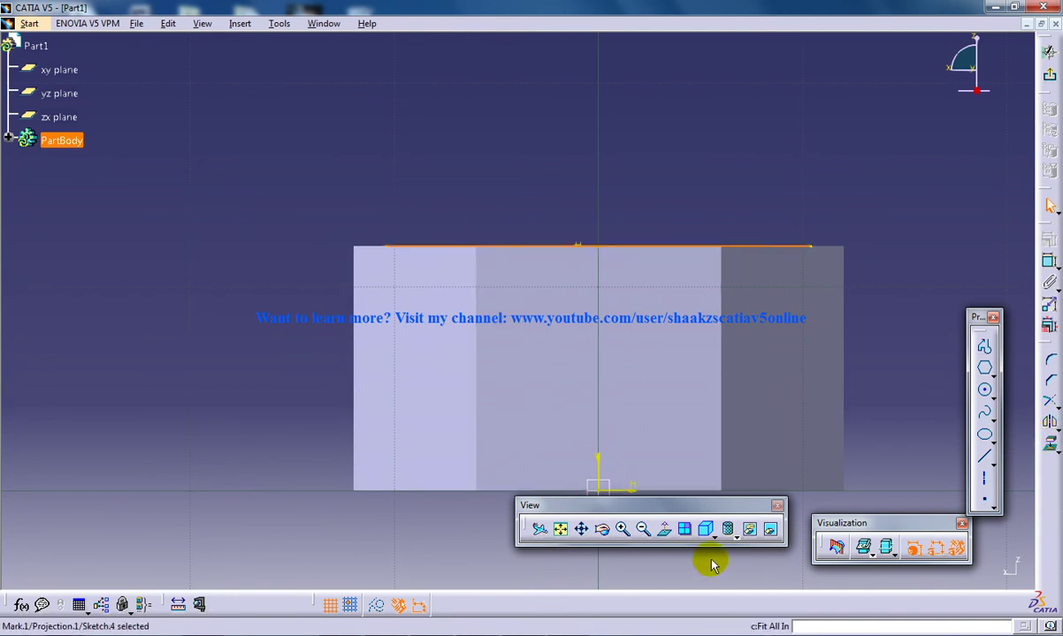
left_click(425, 140)
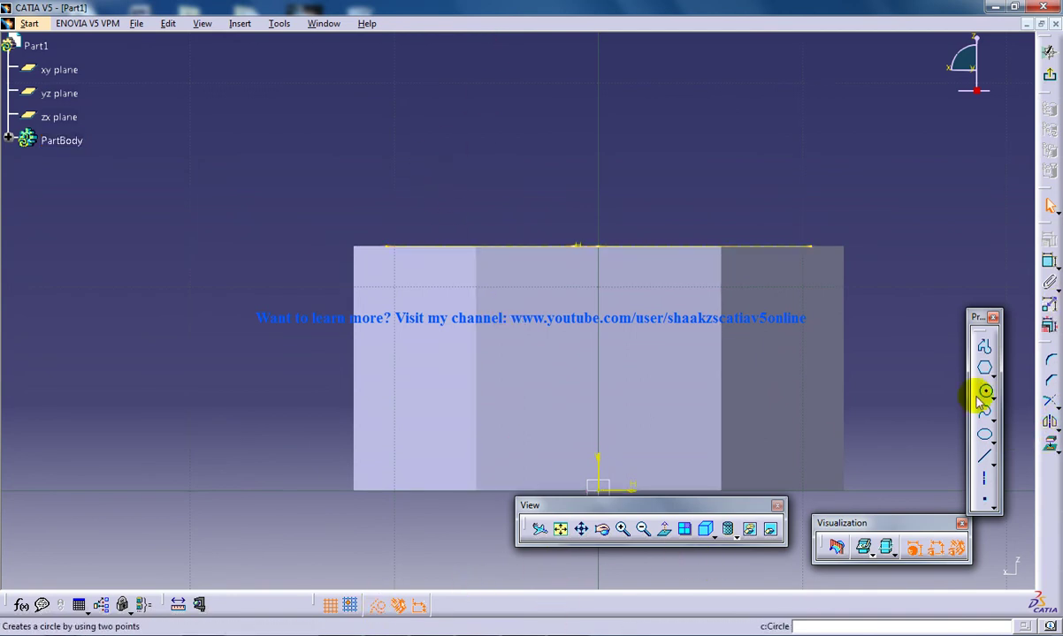
left_click(983, 456)
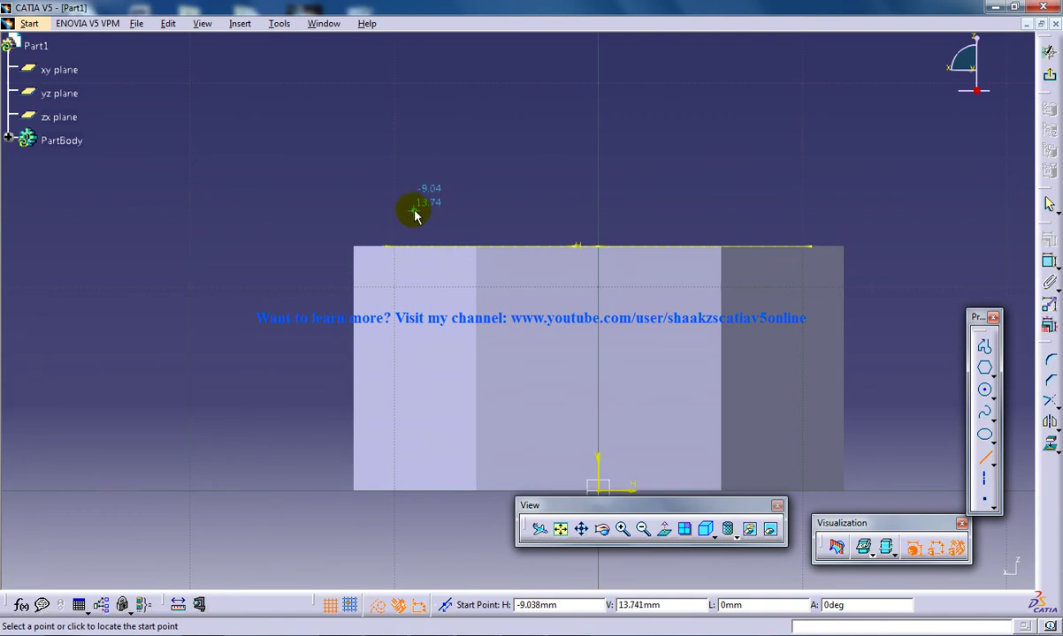
left_click(413, 213)
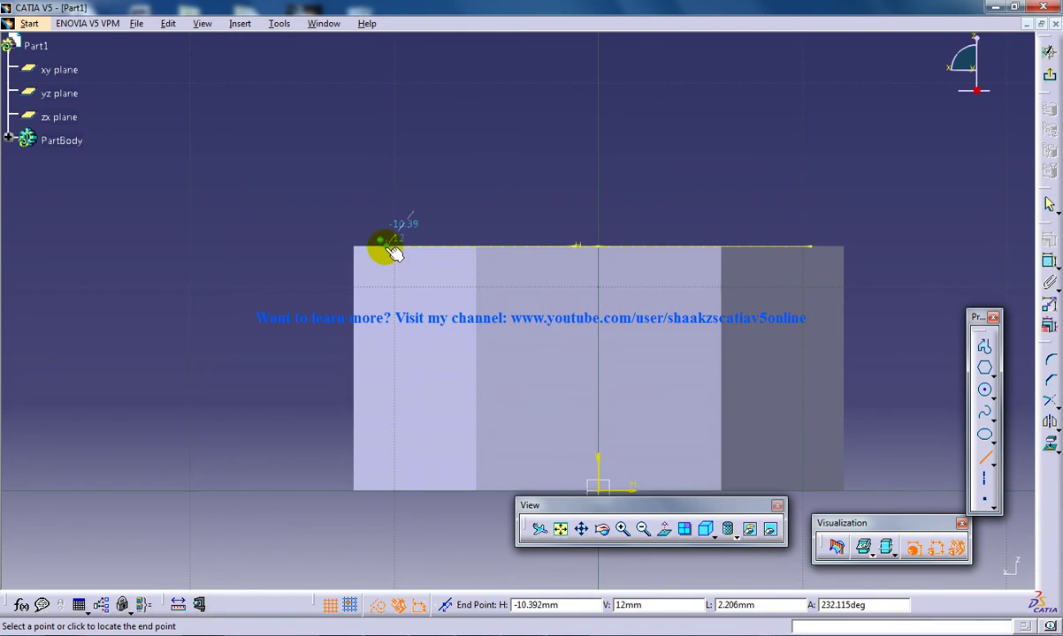
left_click(337, 317)
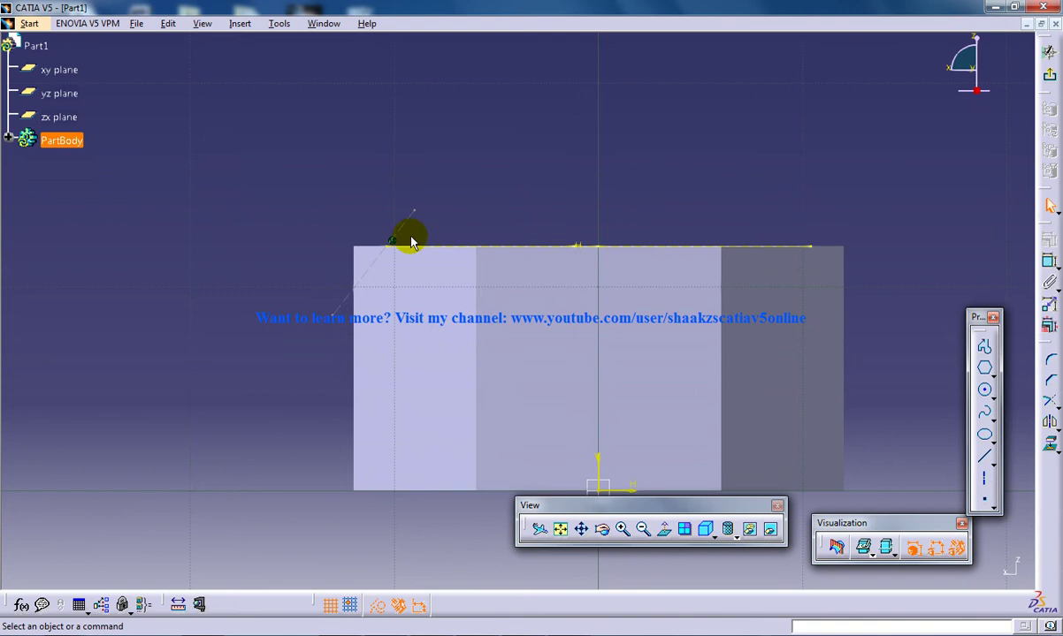
left_click(377, 606)
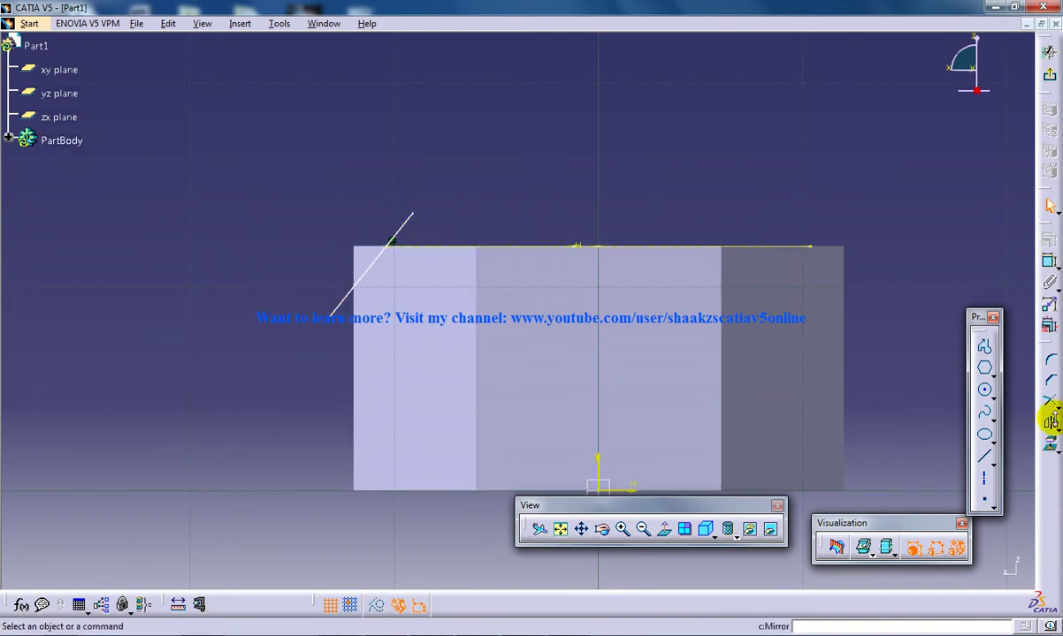
Constrain the line at 30° to the top edge and exit the sketch
left_click(1049, 263)
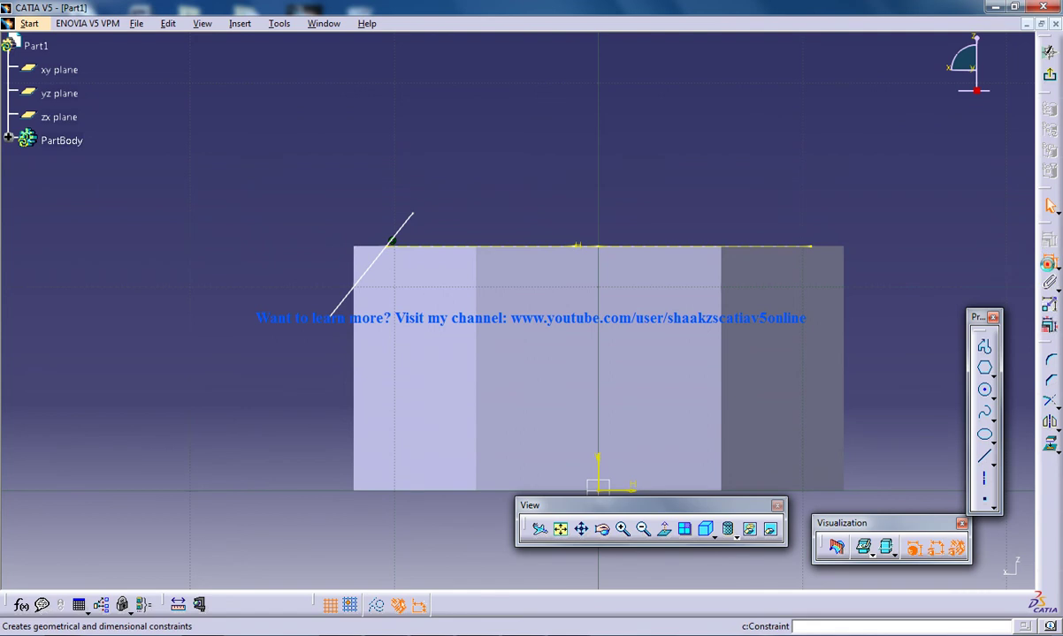
left_click(456, 250)
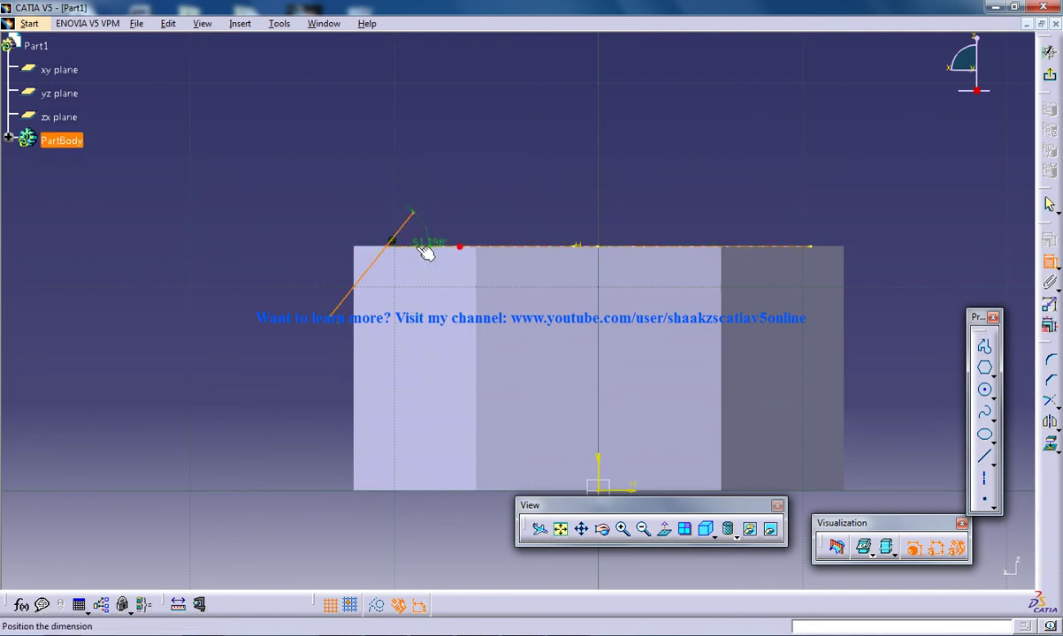
left_click(315, 263)
double_click(312, 263)
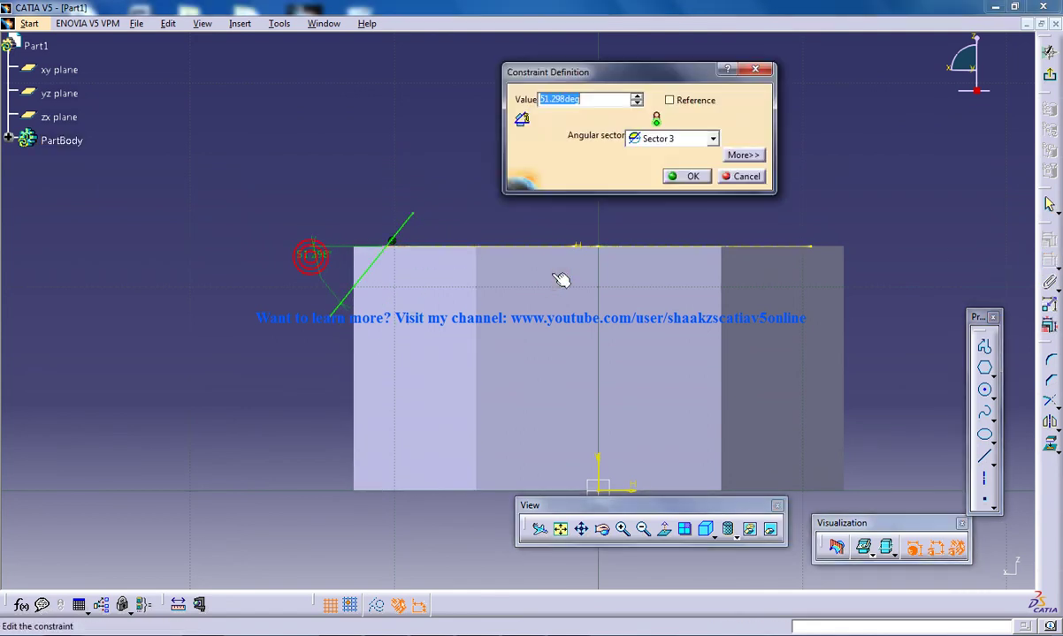
type("0")
key("Return")
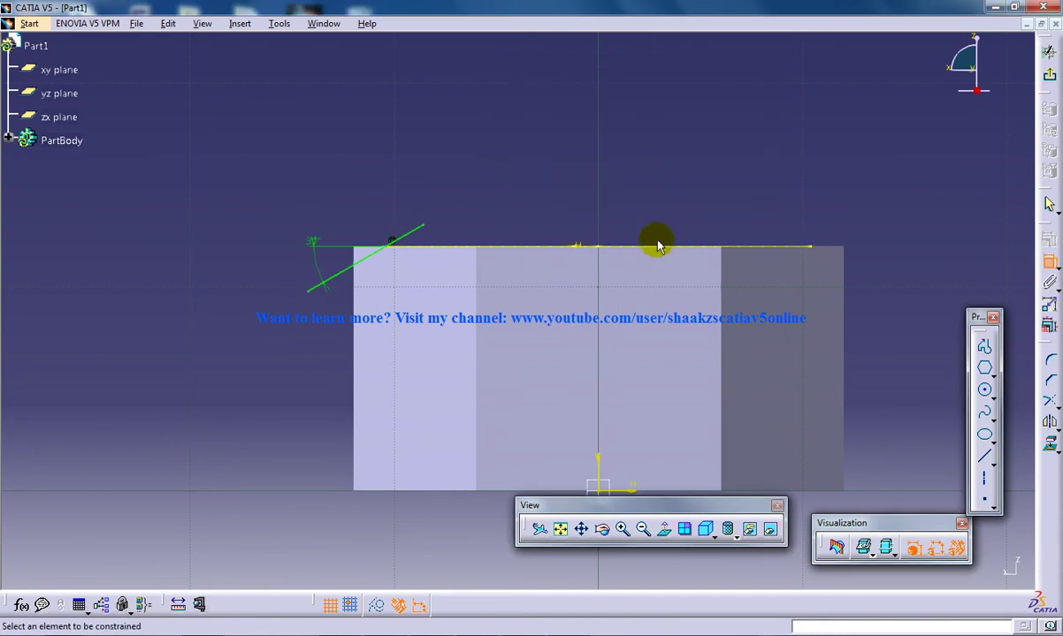
middle_click_drag(430, 284, 444, 246)
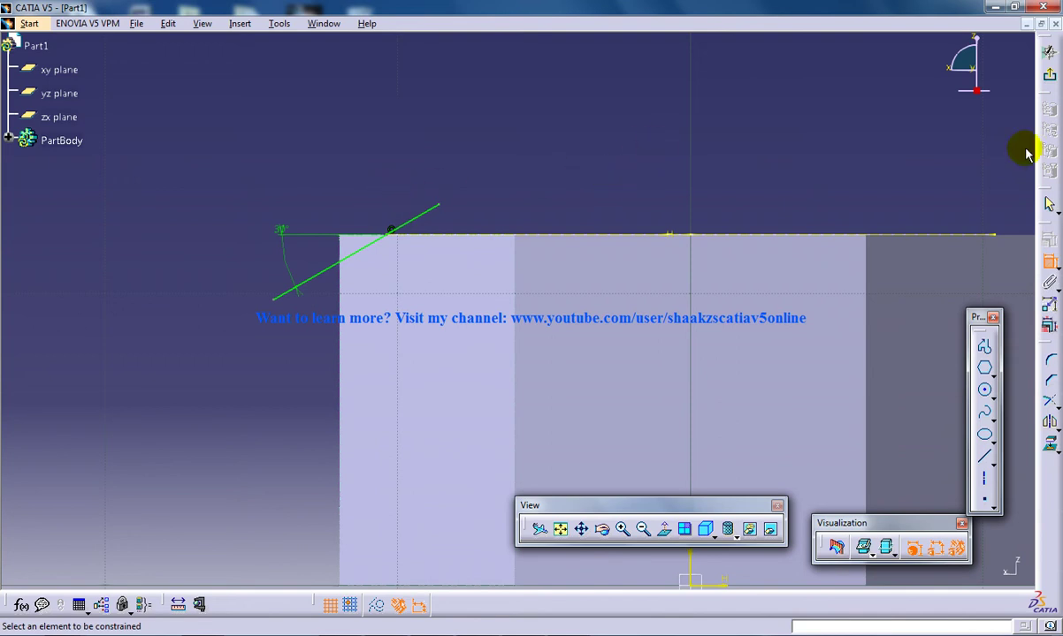
left_click(1049, 74)
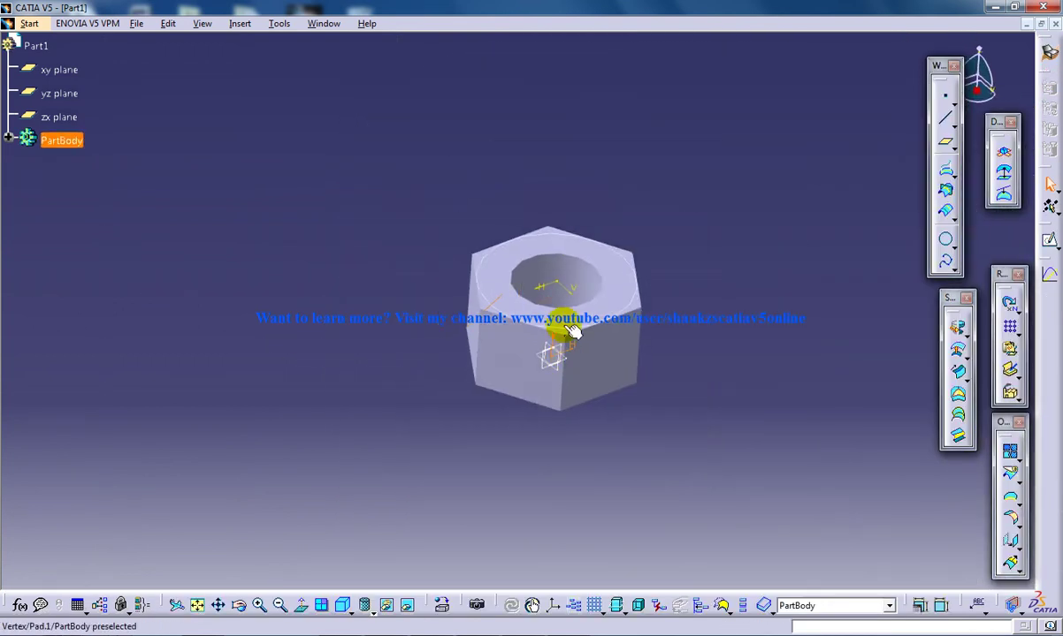
Revolve Sketch.4 360° about the Z axis into a conical surface
mouse_move(572, 330)
middle_mouse_down()
mouse_move(552, 249)
mouse_move(563, 153)
middle_mouse_up()
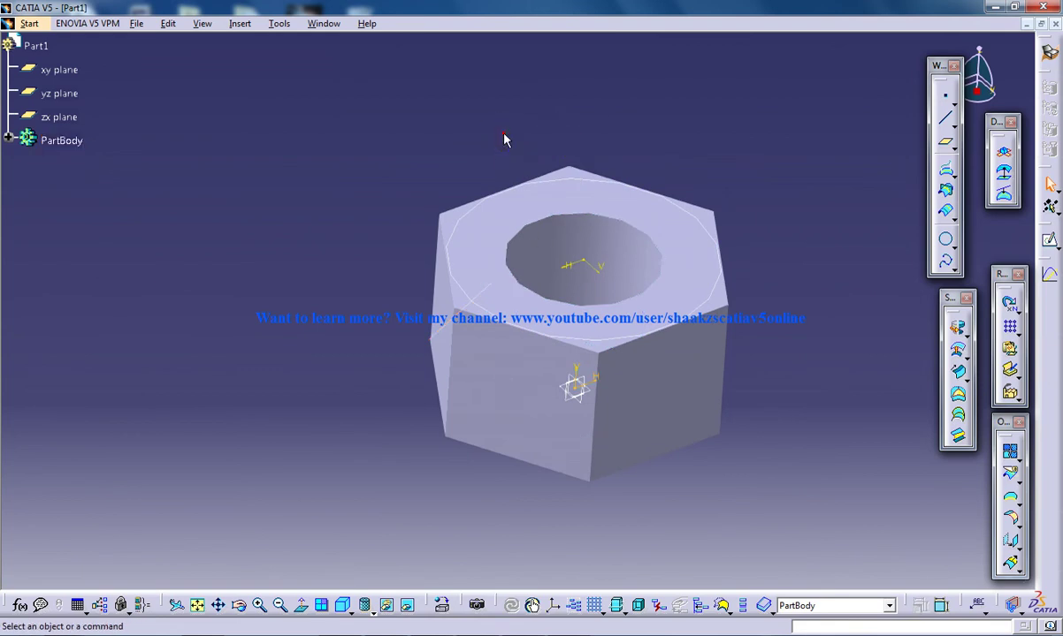
left_click(435, 332)
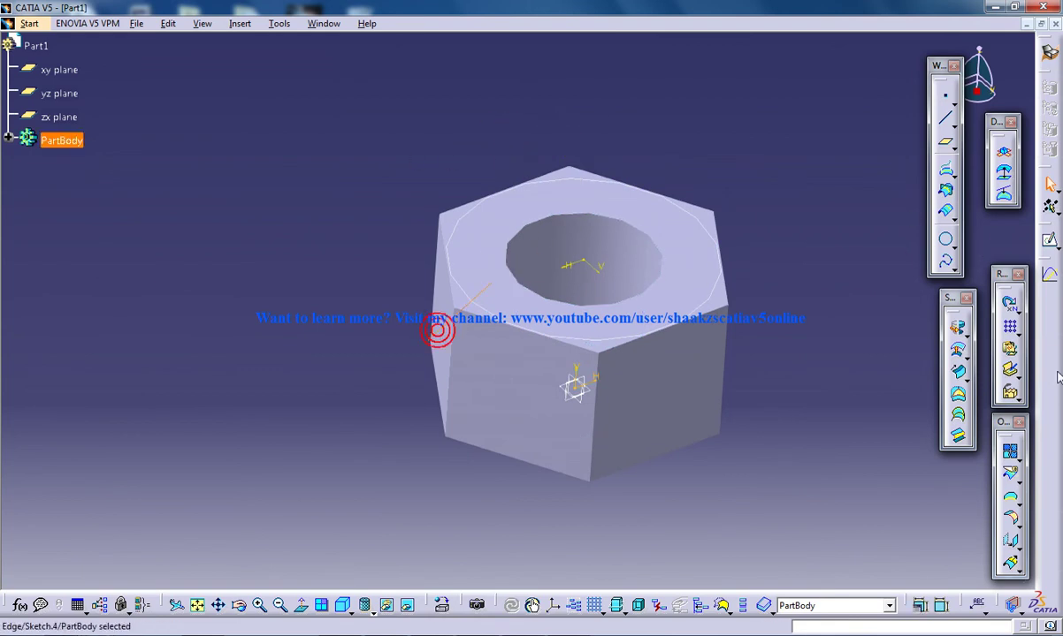
left_click(959, 332)
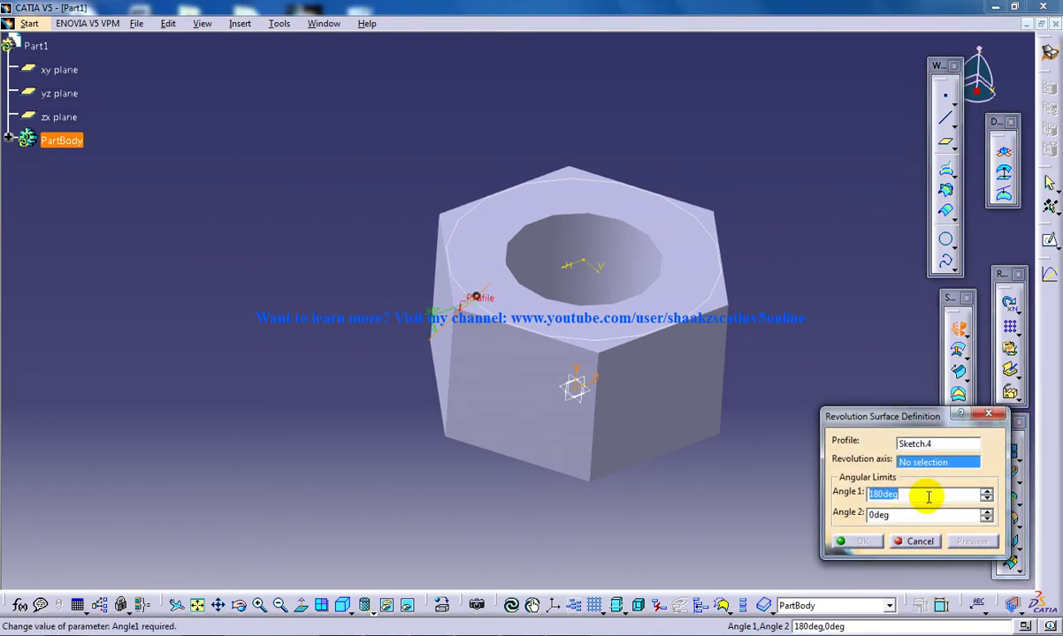
type("360")
right_click(911, 462)
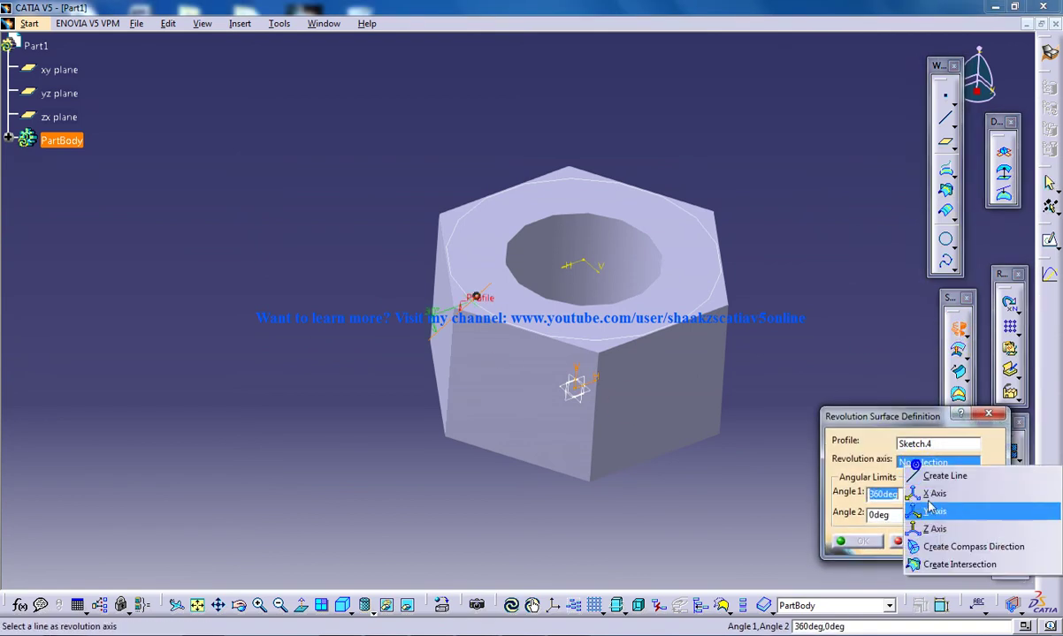
left_click(933, 525)
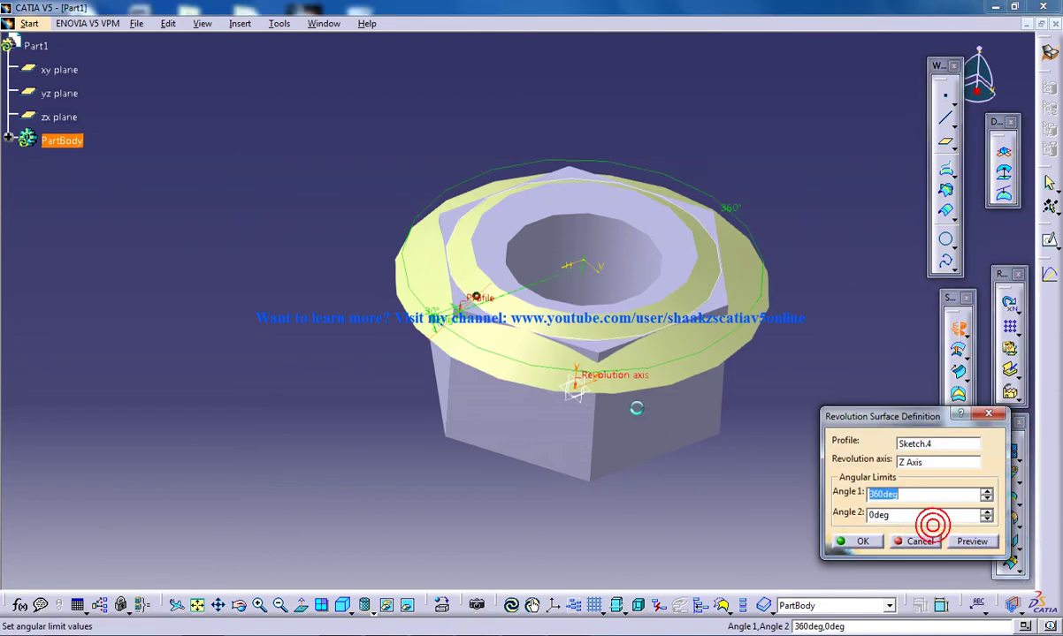
left_click(862, 542)
middle_click_drag(711, 517, 487, 102)
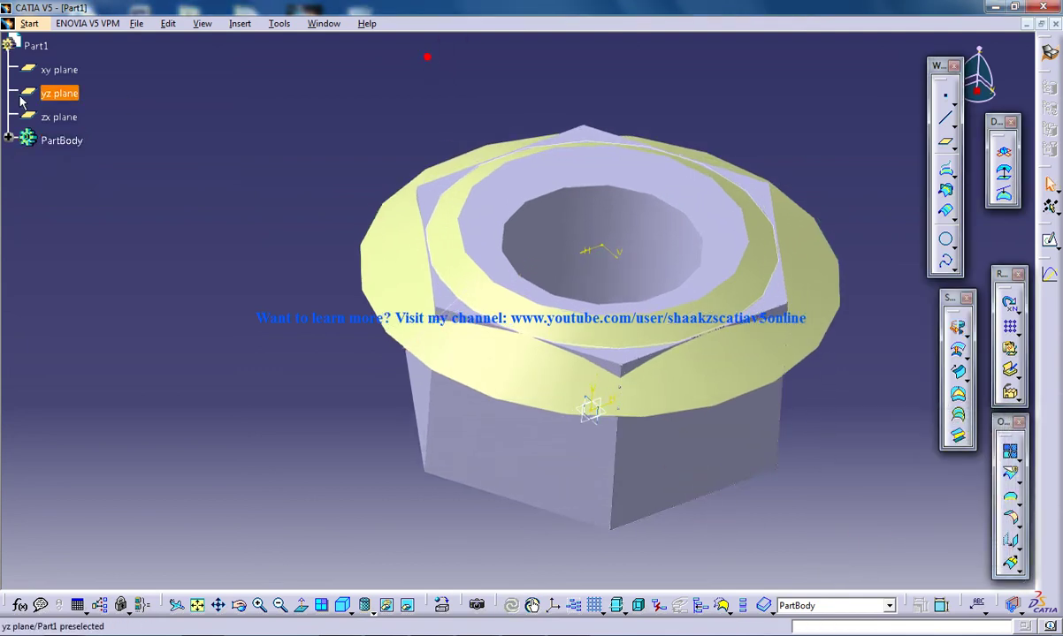
Switch to the Part Design workbench
left_click(26, 23)
mouse_move(147, 59)
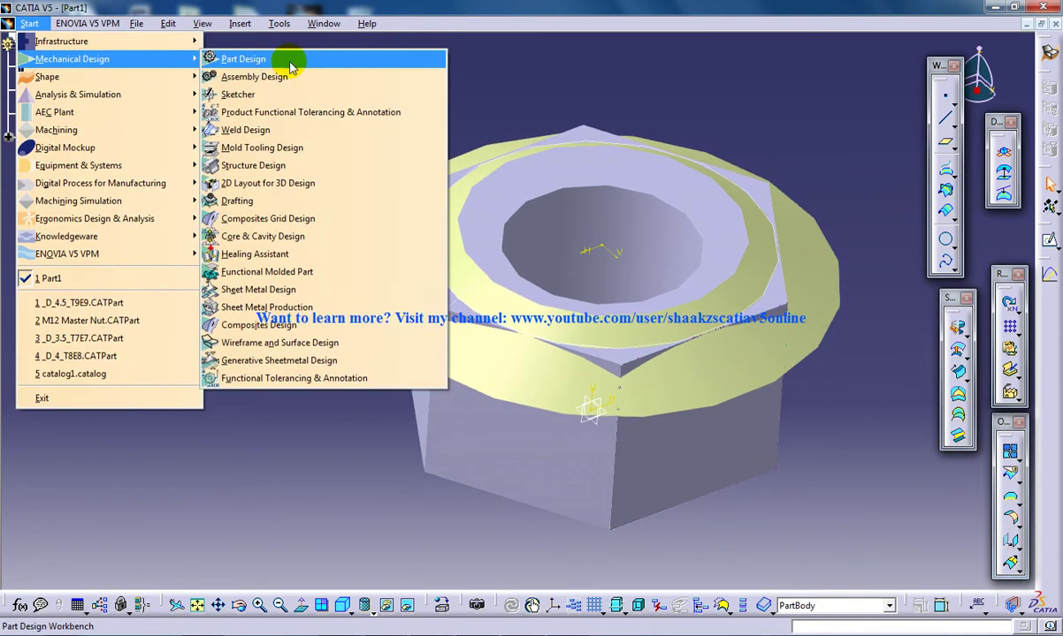
left_click(292, 62)
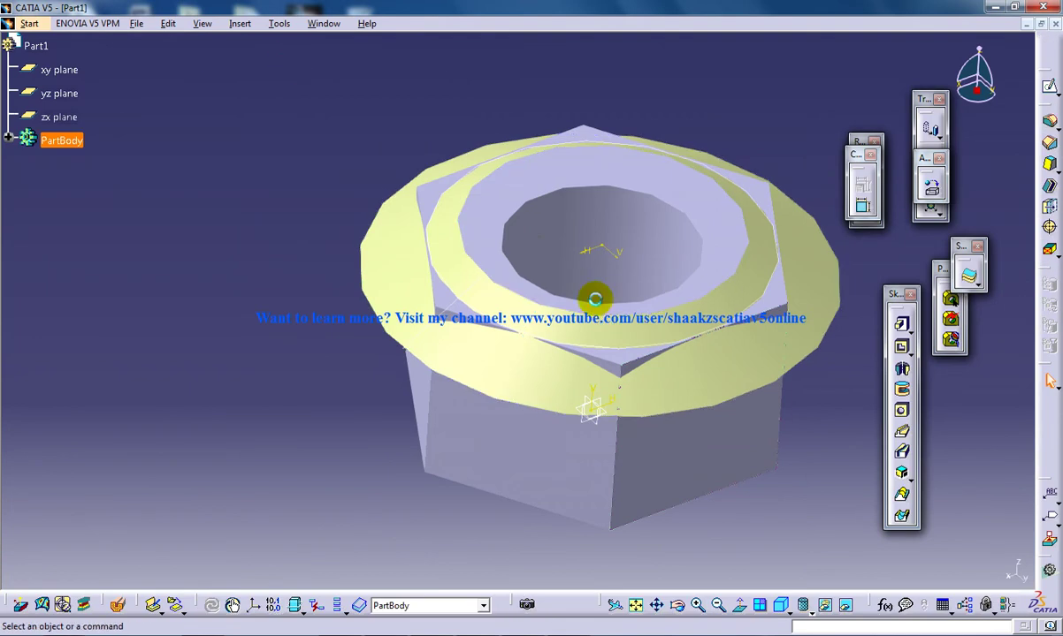
Split the nut with Revolute.1, flipping the kept side to chamfer its top corners
left_click(243, 23)
left_click(308, 274)
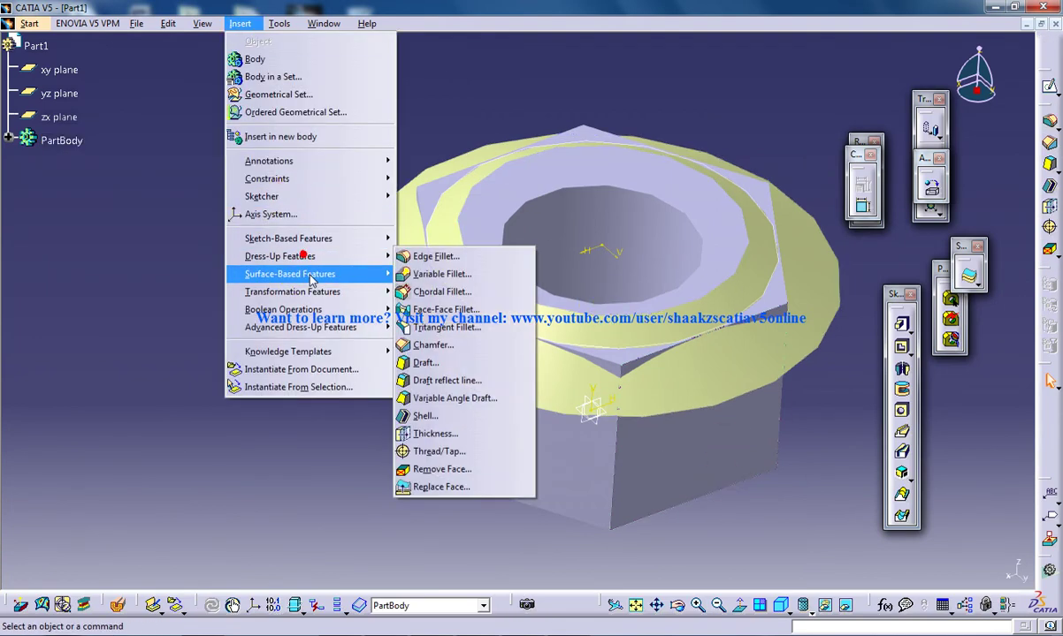
left_click(423, 274)
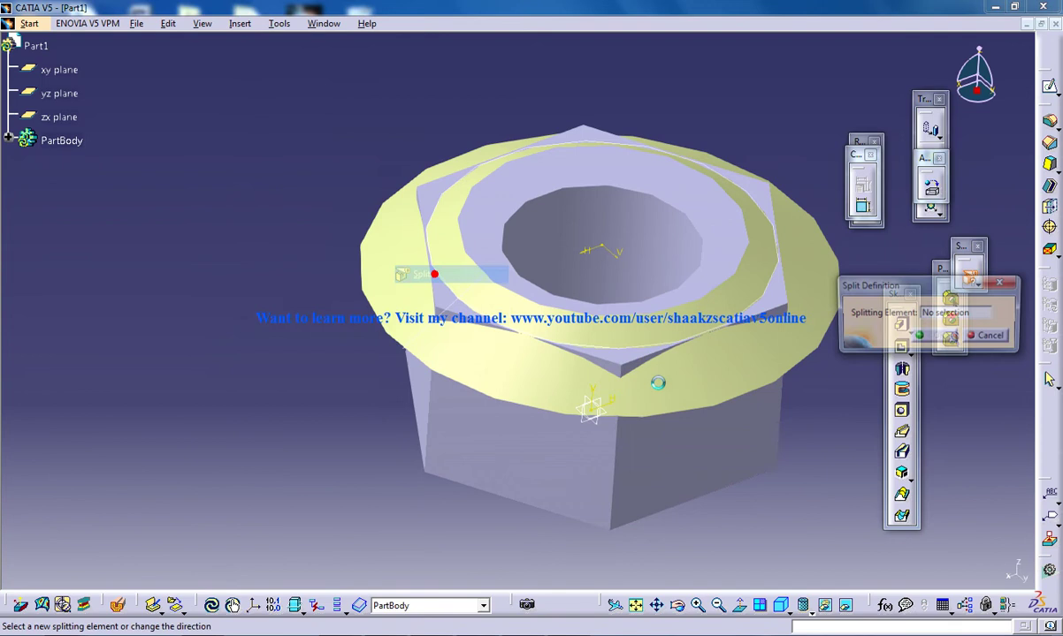
left_click(713, 373)
middle_click_drag(659, 274, 509, 198)
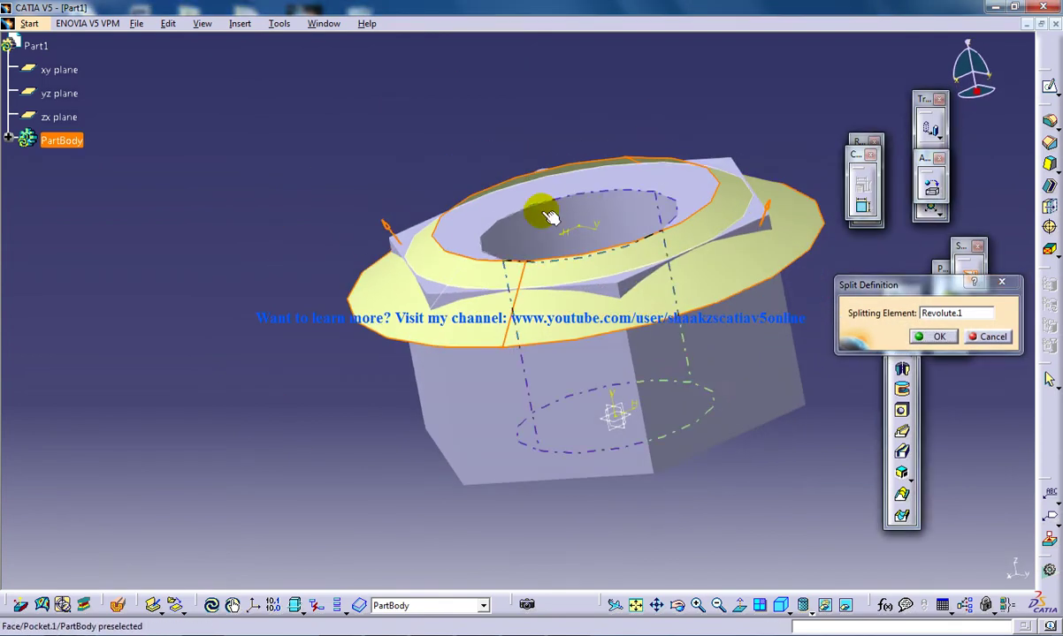
left_click(386, 228)
left_click(940, 337)
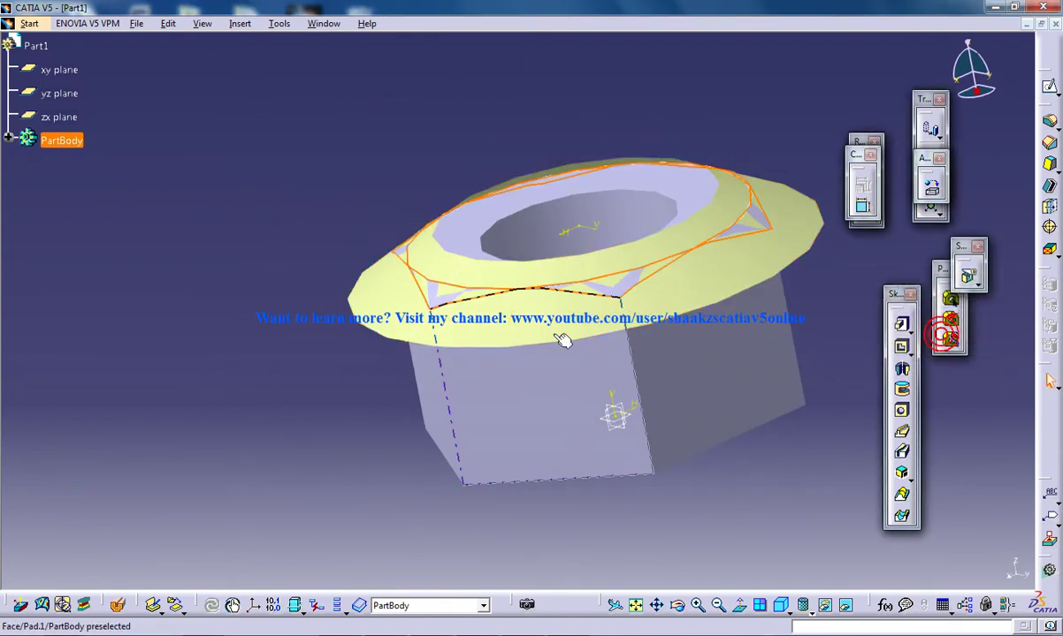
middle_click_drag(562, 339, 641, 341)
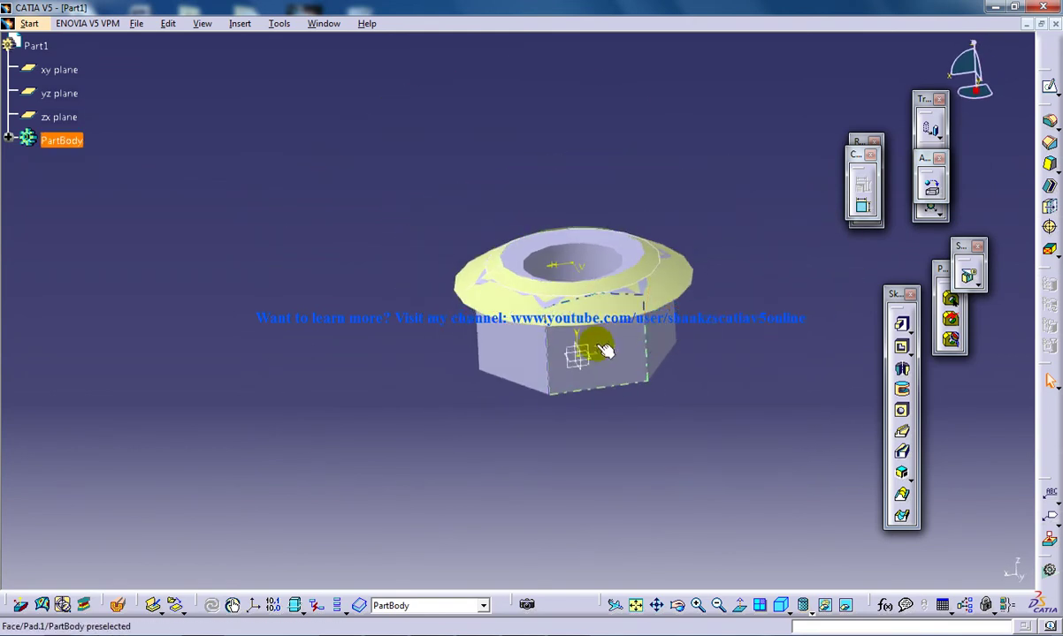
Switch back to the Generative Shape Design workbench
left_click(573, 353)
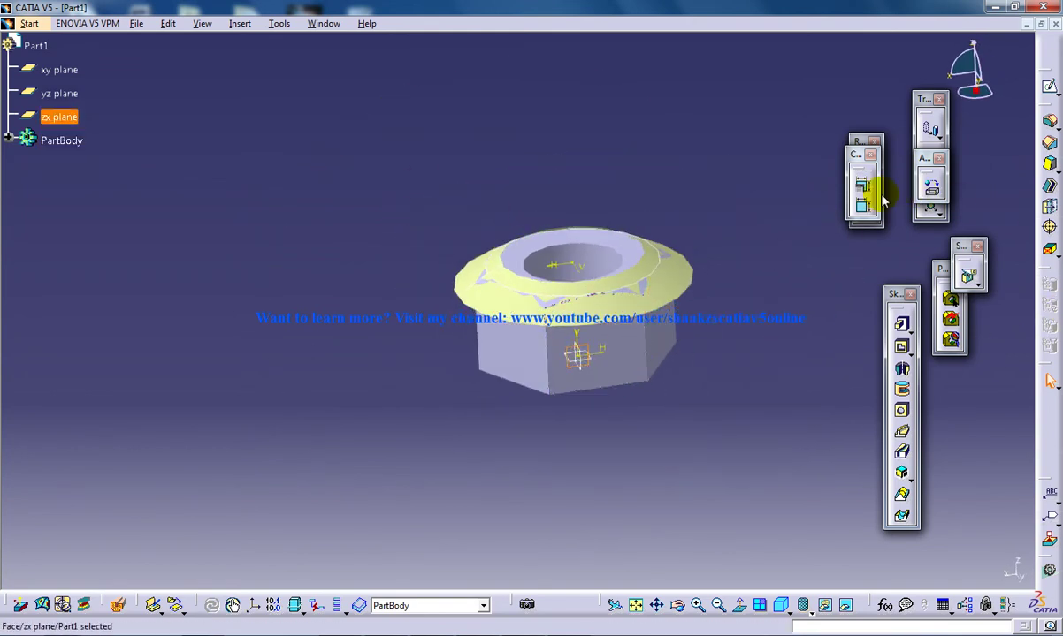
left_click(1049, 86)
left_click(29, 23)
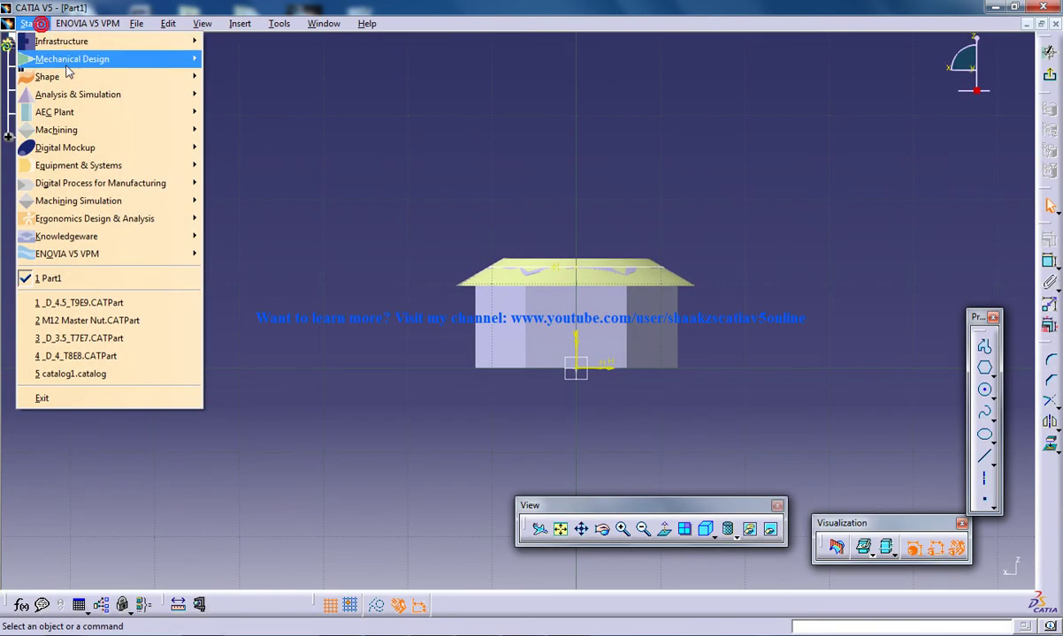
mouse_move(83, 77)
left_click(228, 148)
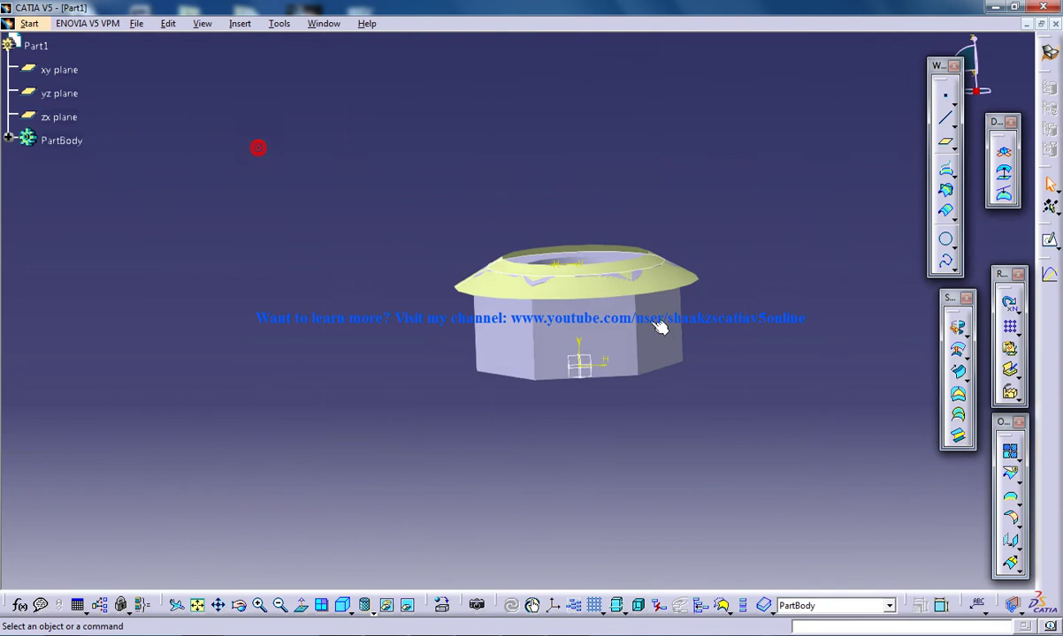
Sketch on the zx plane a mirrored copy of the top chamfer line, with a construction helper line
left_click(1050, 238)
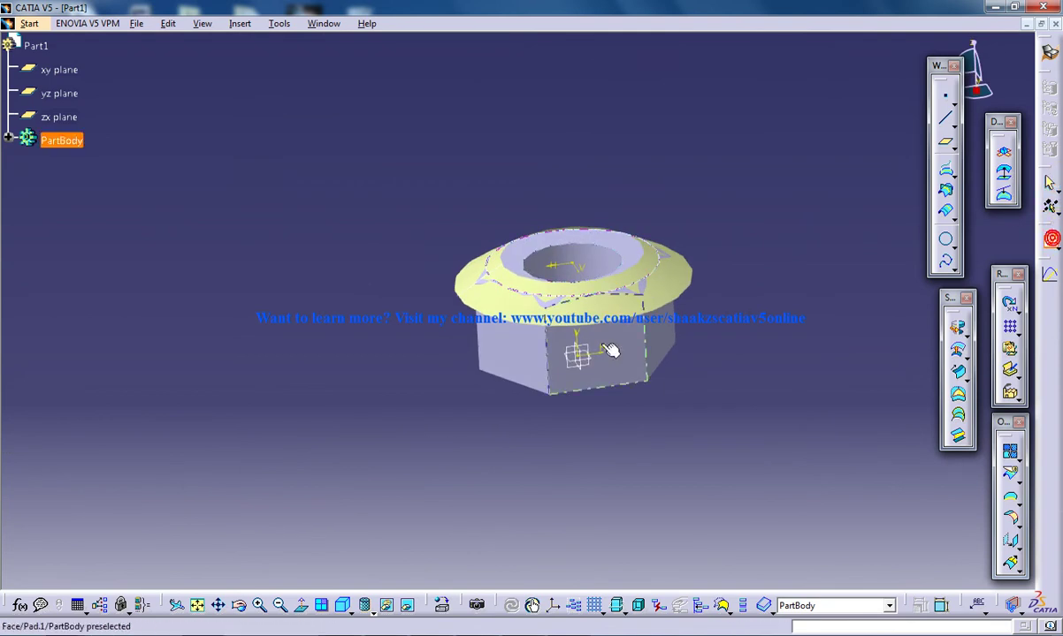
mouse_move(598, 347)
middle_mouse_down()
mouse_move(608, 272)
mouse_move(593, 343)
mouse_move(515, 275)
mouse_move(598, 365)
mouse_move(619, 422)
mouse_move(631, 404)
mouse_move(465, 316)
mouse_move(500, 281)
mouse_move(508, 287)
middle_mouse_up()
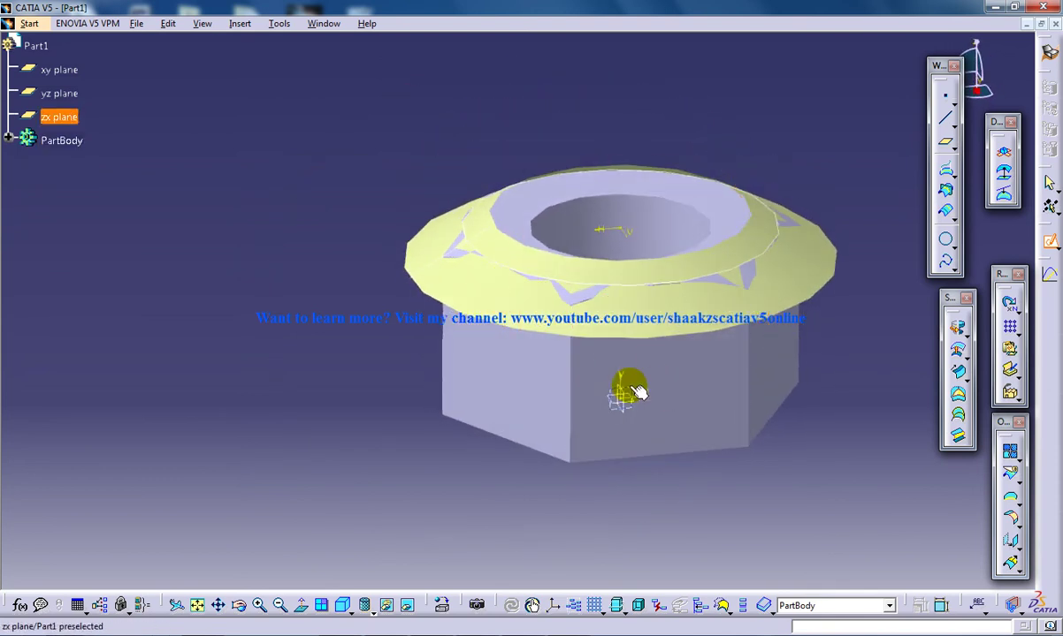
left_click(630, 394)
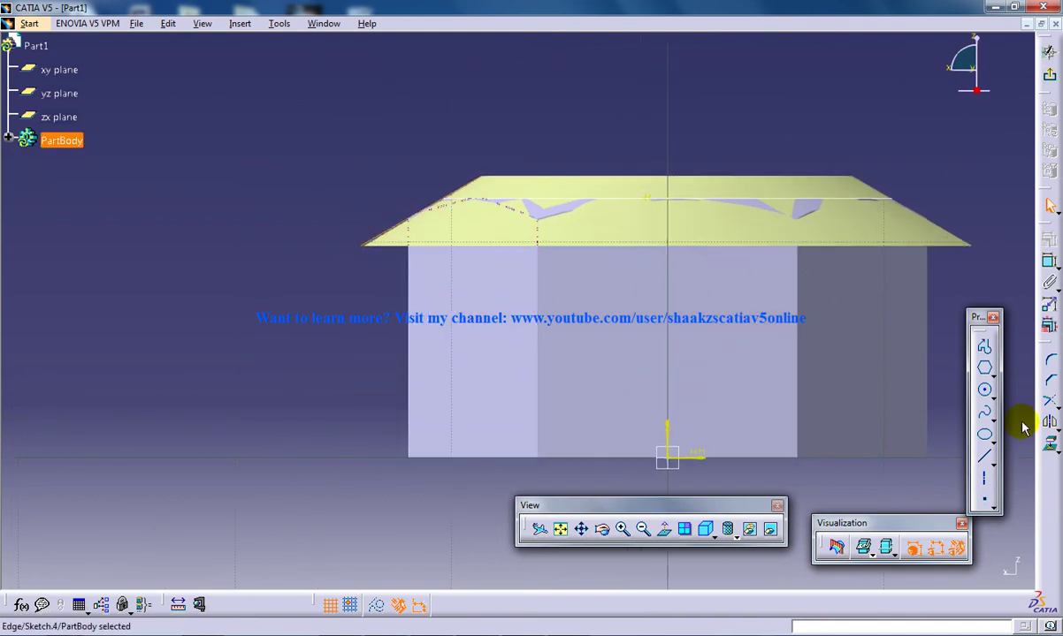
left_click(1050, 372)
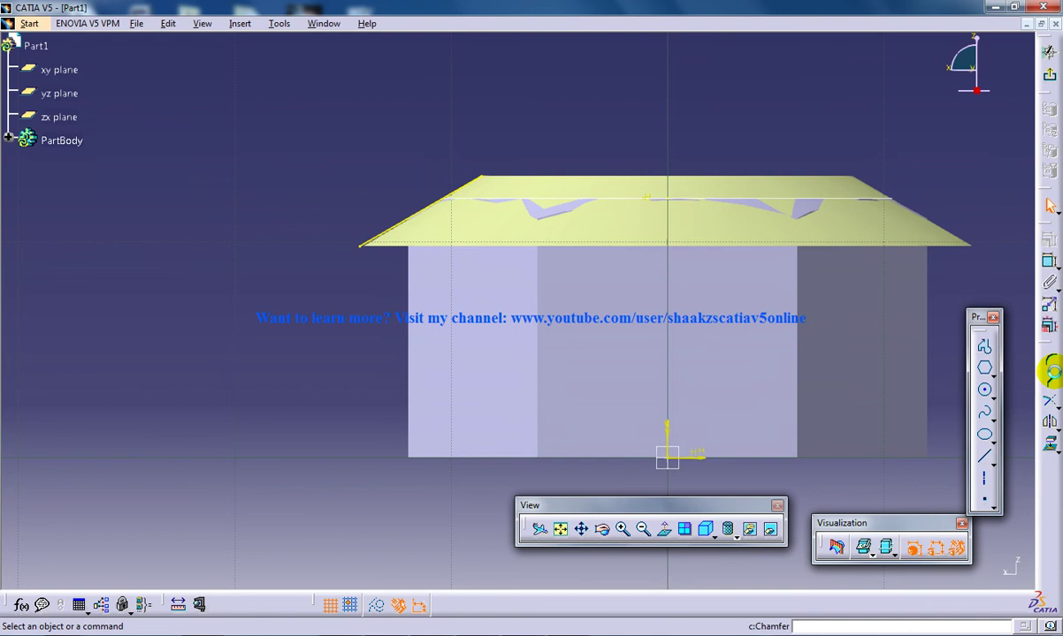
left_click(981, 460)
left_click(259, 325)
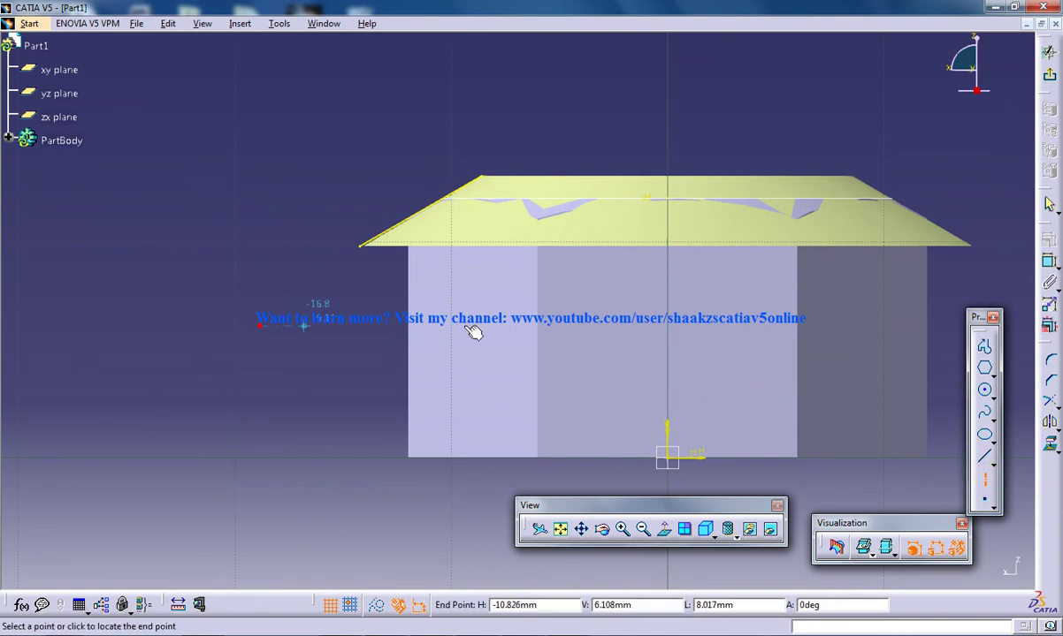
left_click(809, 327)
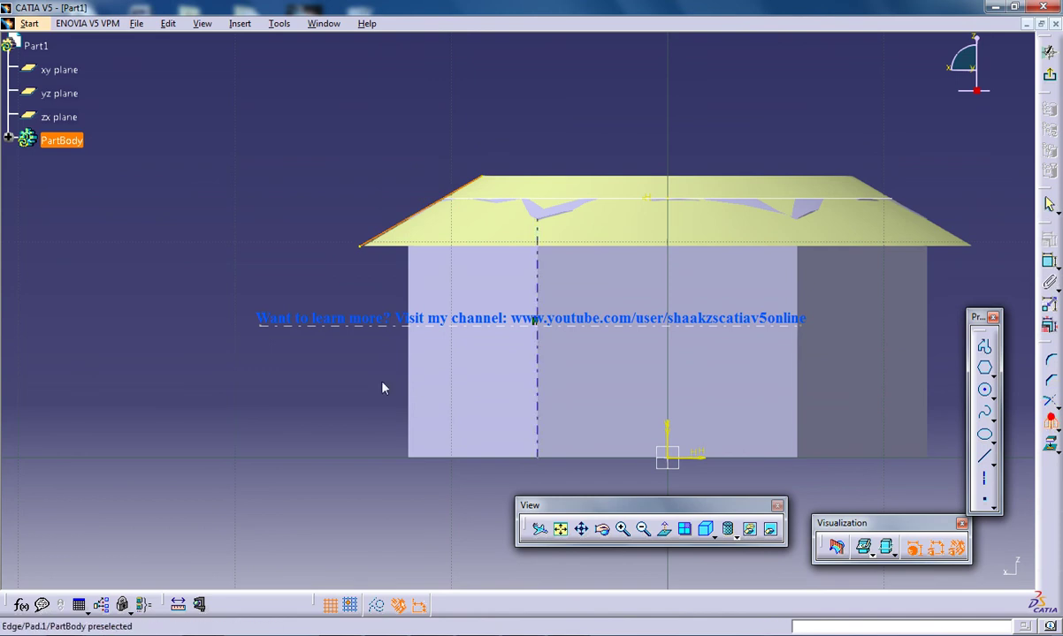
left_click(317, 326)
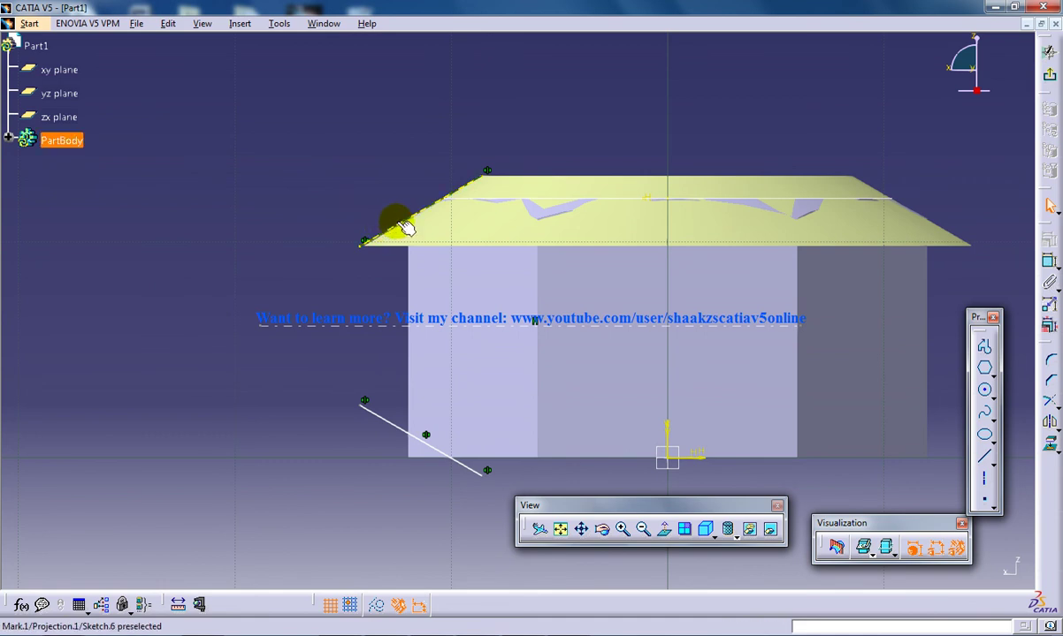
left_click(379, 606)
Revolve Sketch.6 360° about the Z axis into a lower cone surface
left_click(1052, 79)
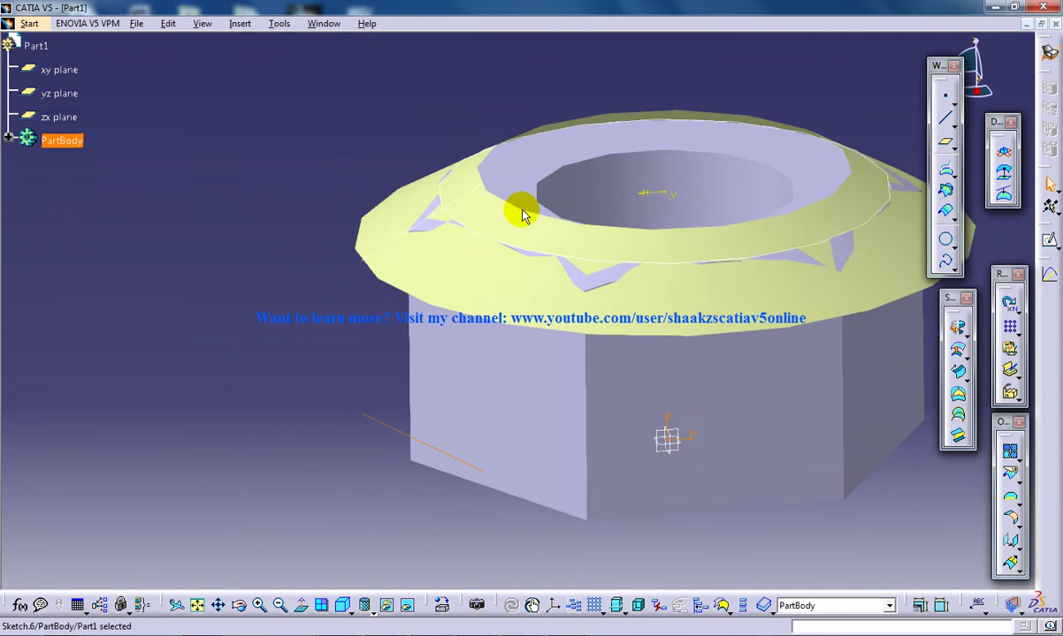
left_click(959, 329)
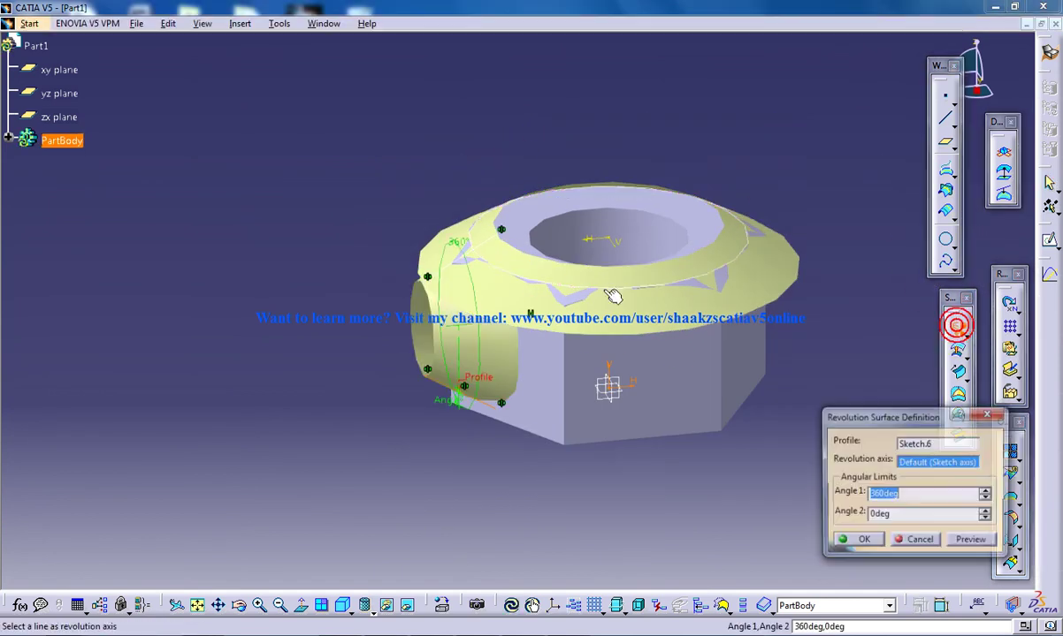
right_click(922, 473)
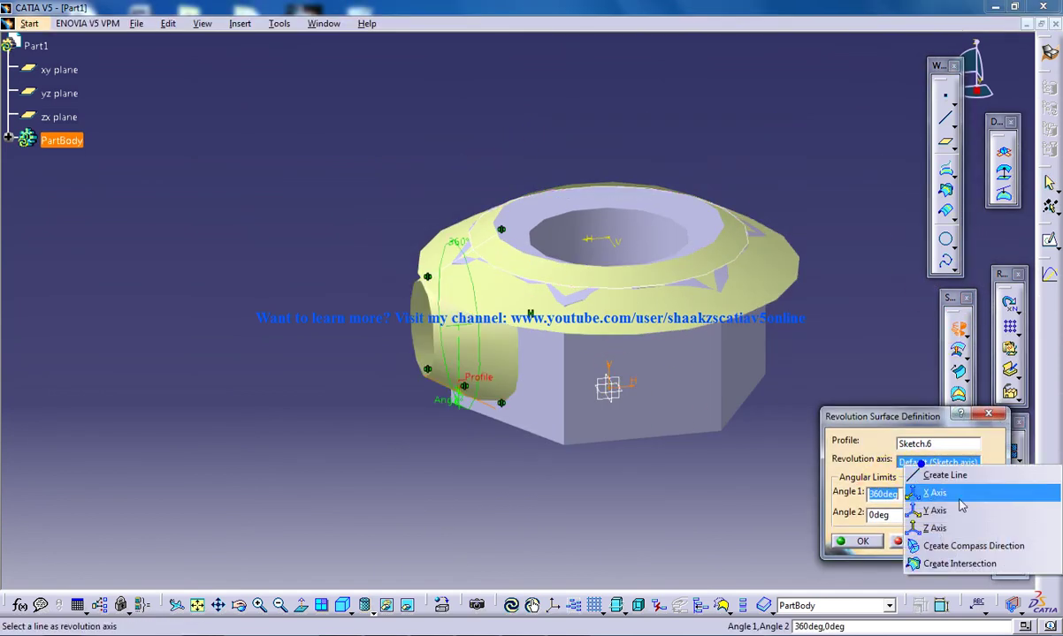
left_click(944, 526)
left_click(857, 541)
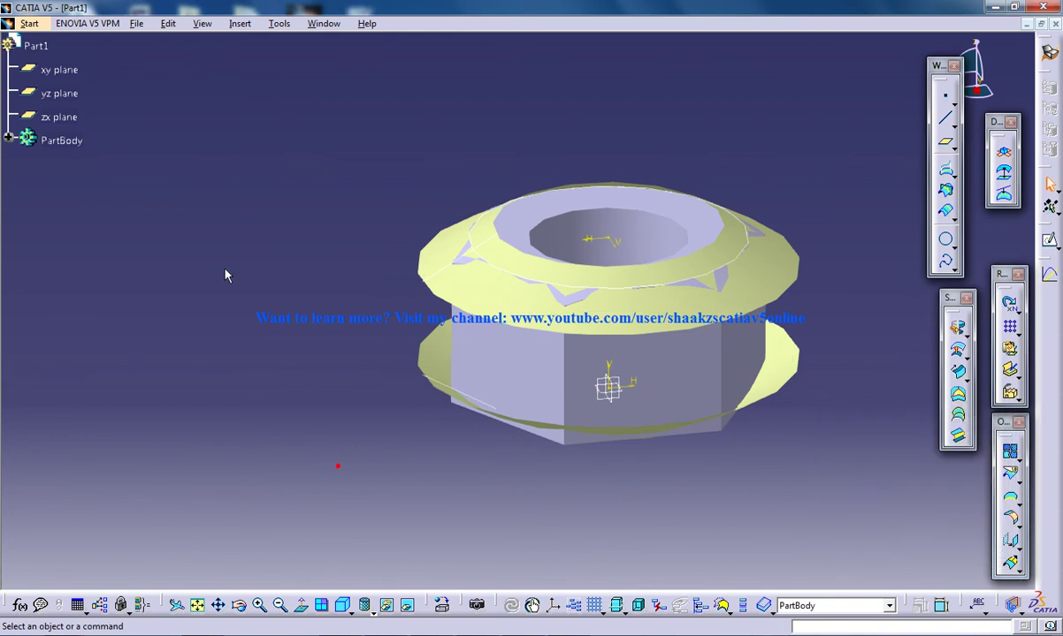
left_click(31, 24)
In Part Design, split the nut with Revolute.2 to chamfer its bottom corners
mouse_move(107, 62)
left_click(248, 57)
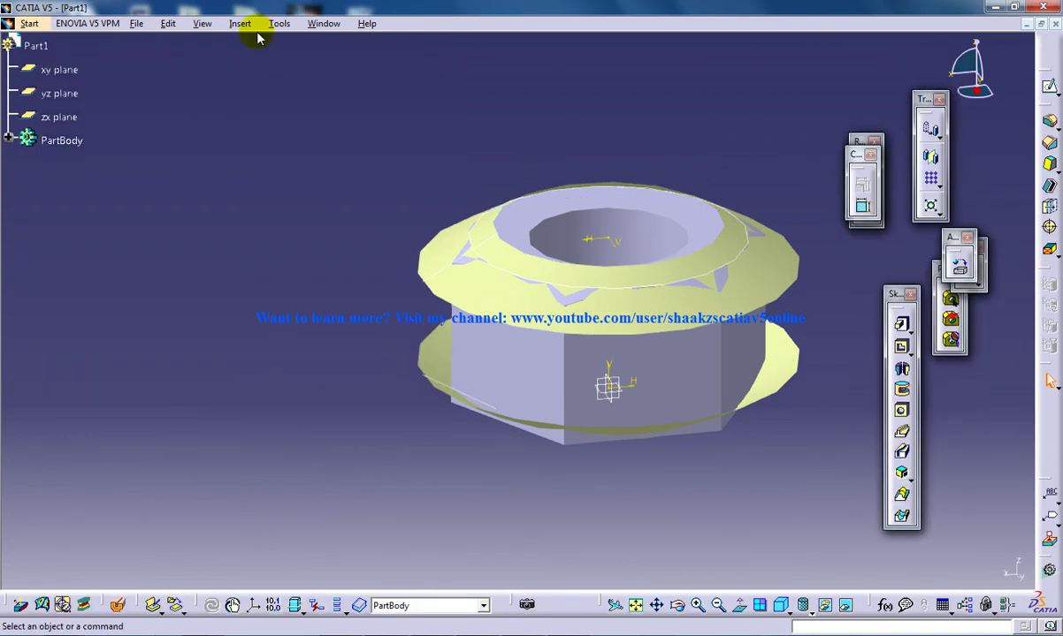
left_click(246, 25)
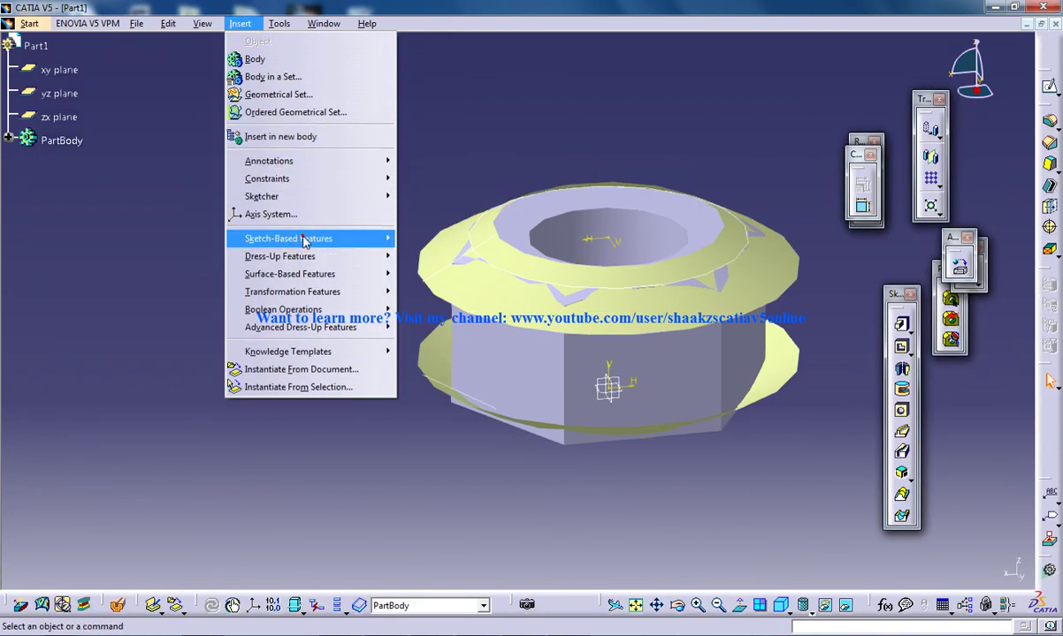
left_click(302, 275)
left_click(443, 275)
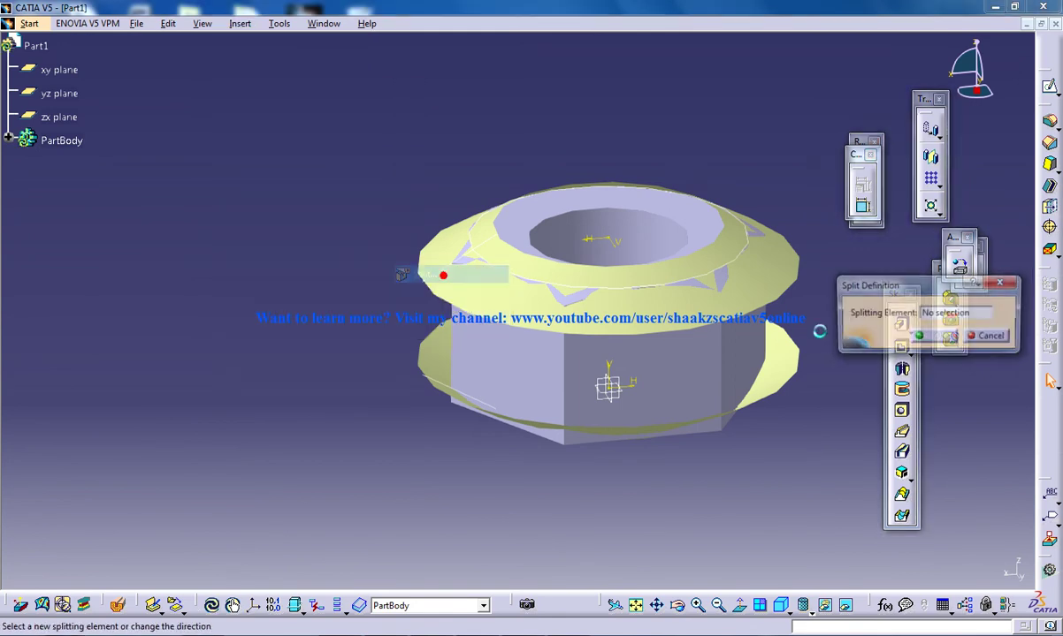
left_click(778, 364)
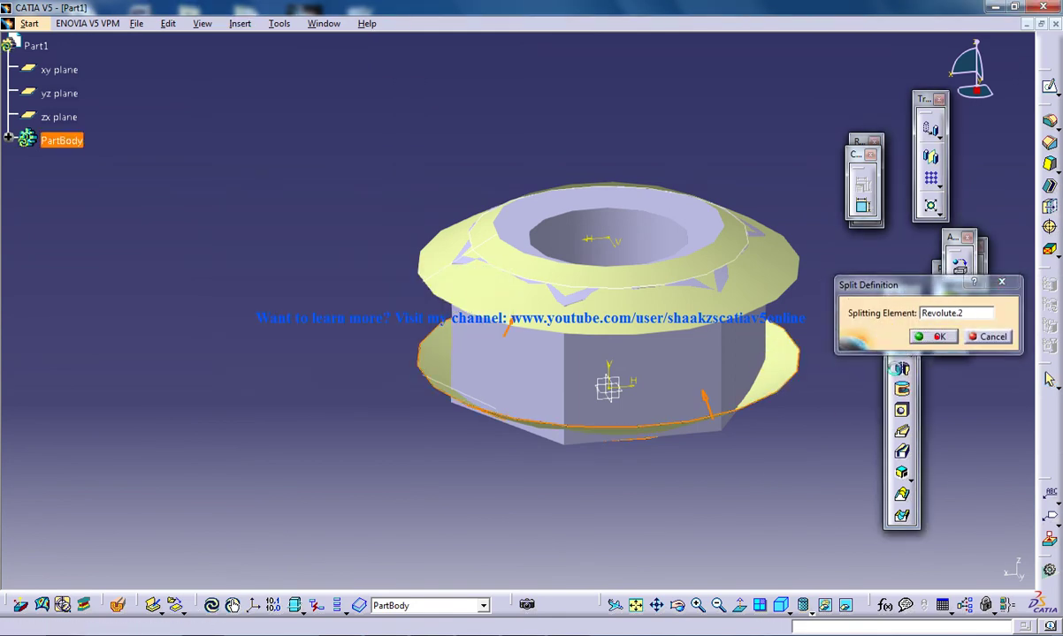
left_click(932, 336)
Hide the yellow revolved surfaces
right_click(778, 269)
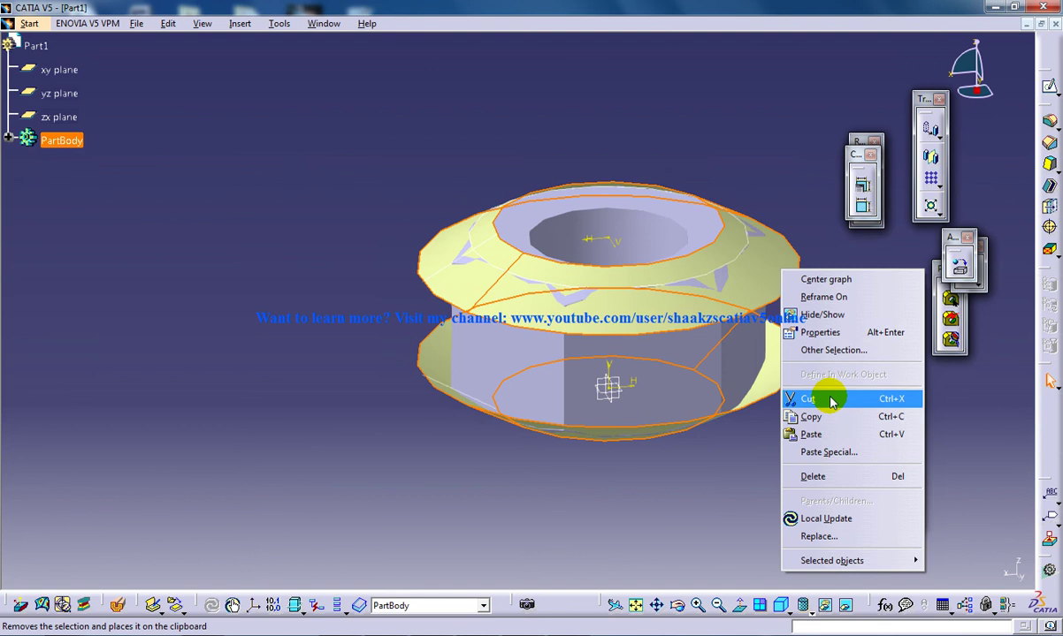
left_click(822, 315)
middle_click_drag(676, 305, 498, 280)
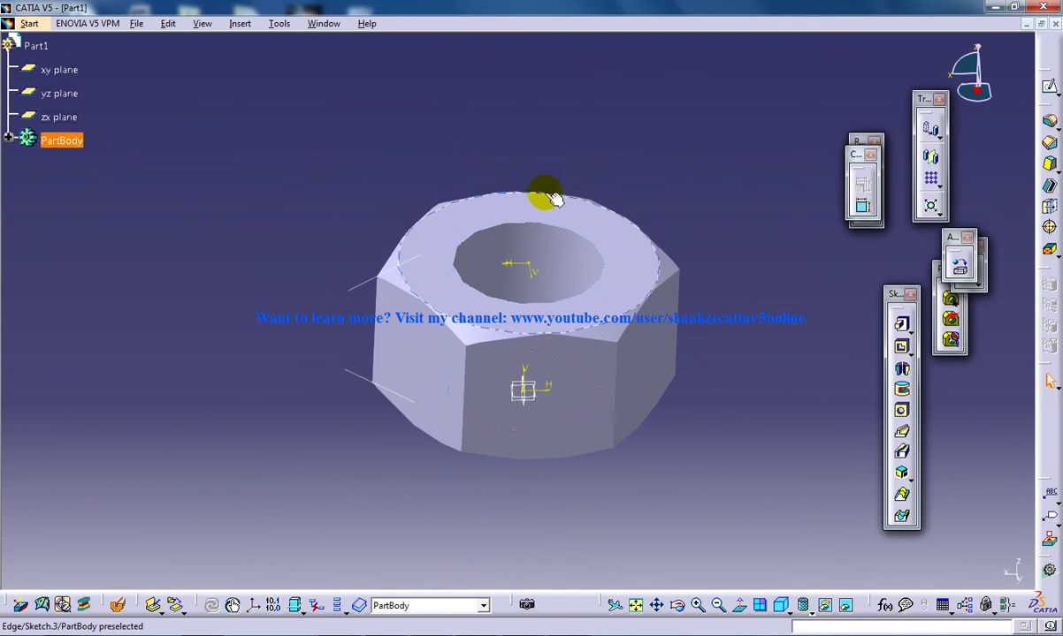
Apply a 5mm edge fillet to the top and bottom rims of the centre hole
middle_click_drag(560, 231, 599, 328)
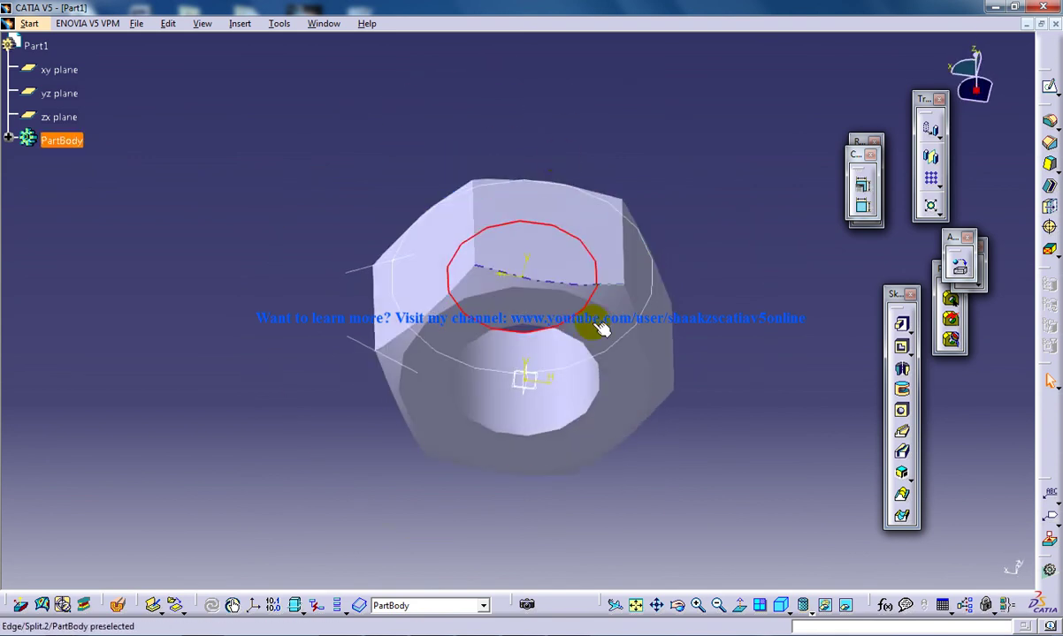
left_click(765, 252)
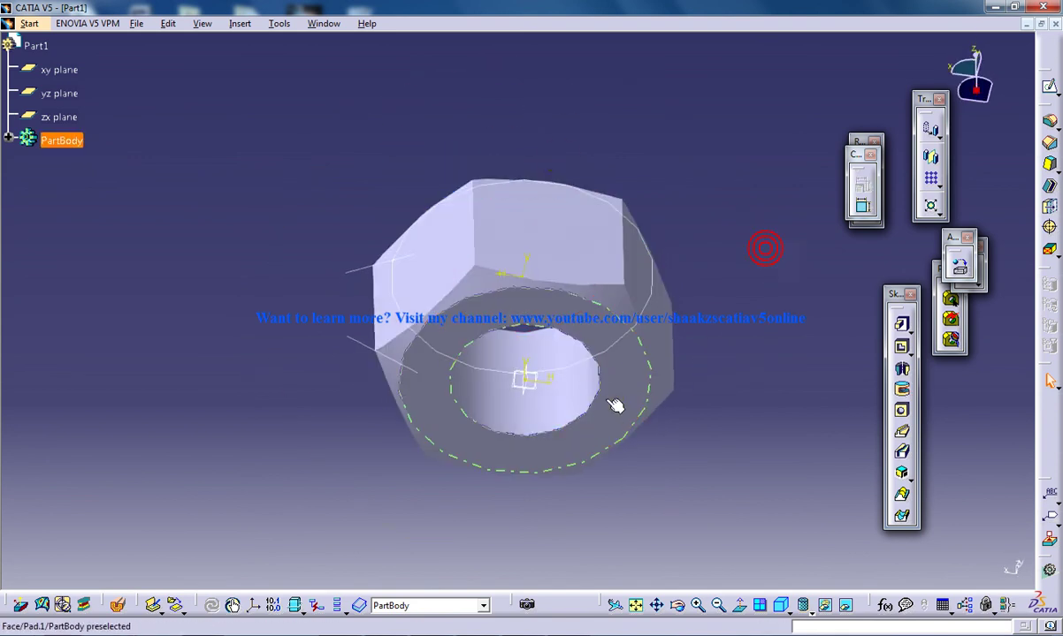
middle_click_drag(547, 271, 593, 295)
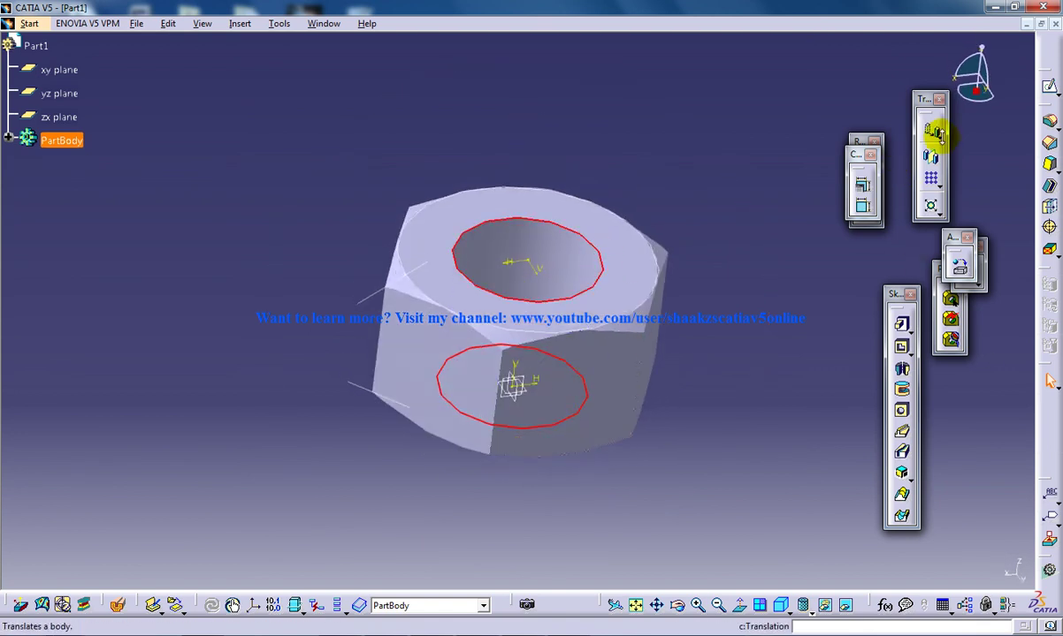
left_click(1048, 123)
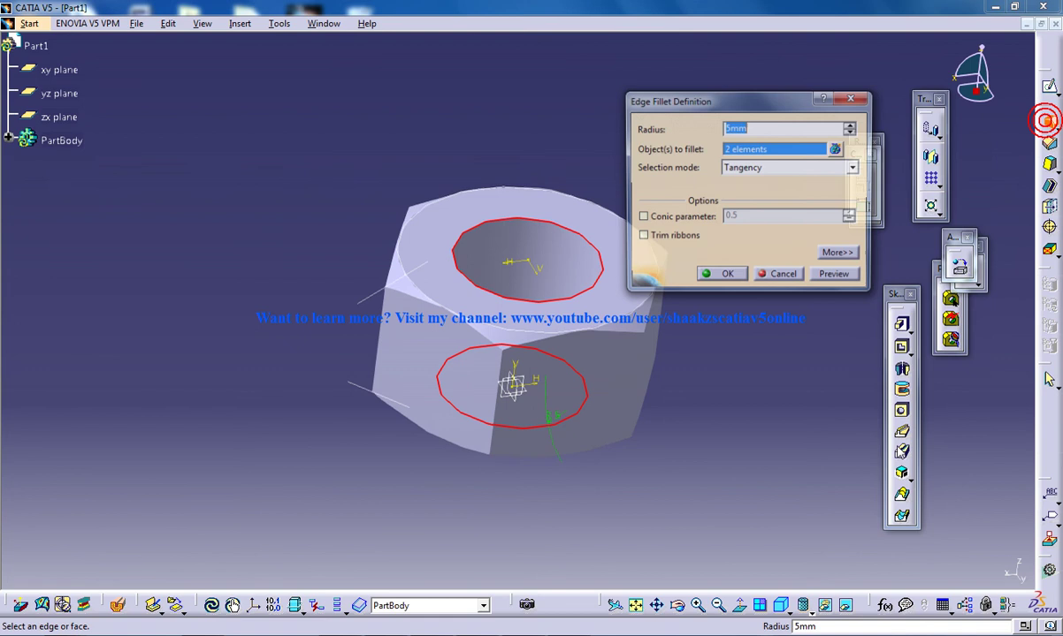
key("Return")
middle_click_drag(695, 416, 605, 218)
left_click(449, 155)
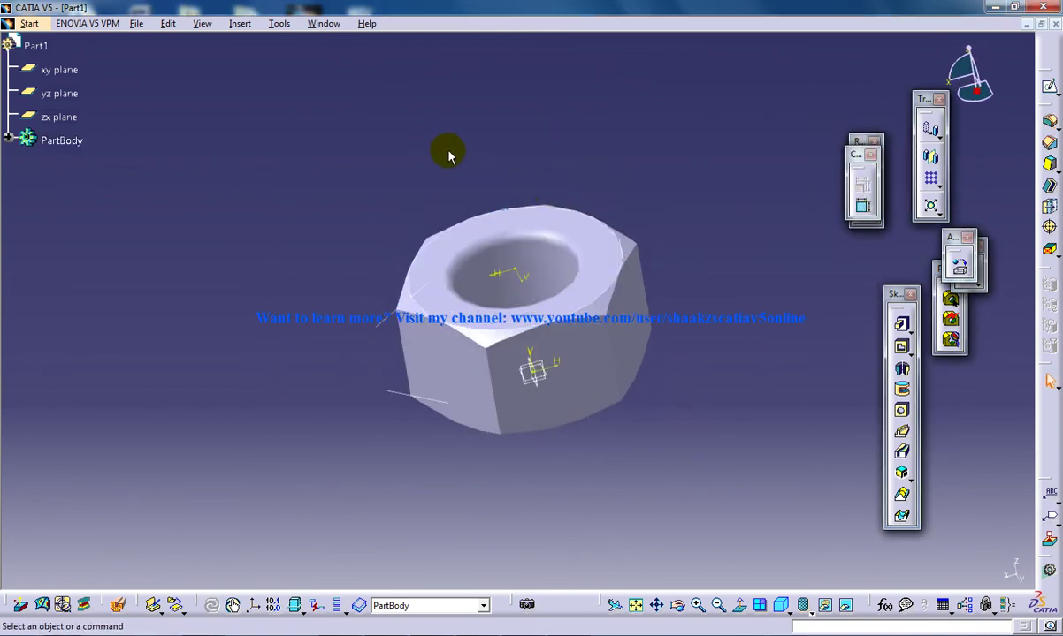